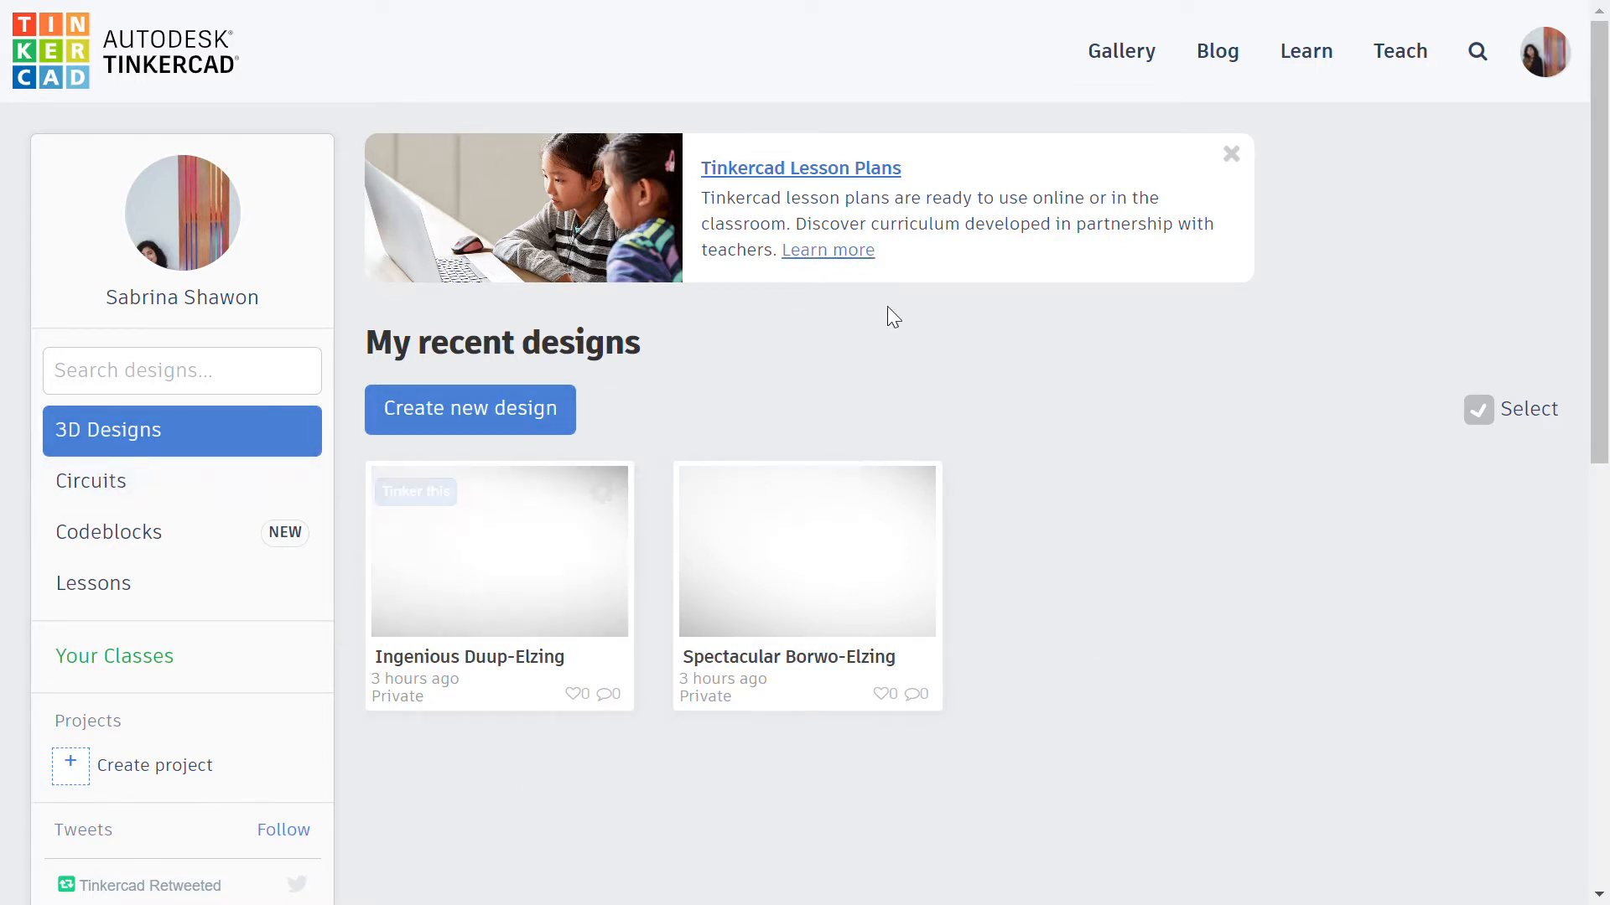
Create a new circuit in the Circuits section and rename it LED Blinking
{"action": "left_click", "coordinate": [115, 483]}
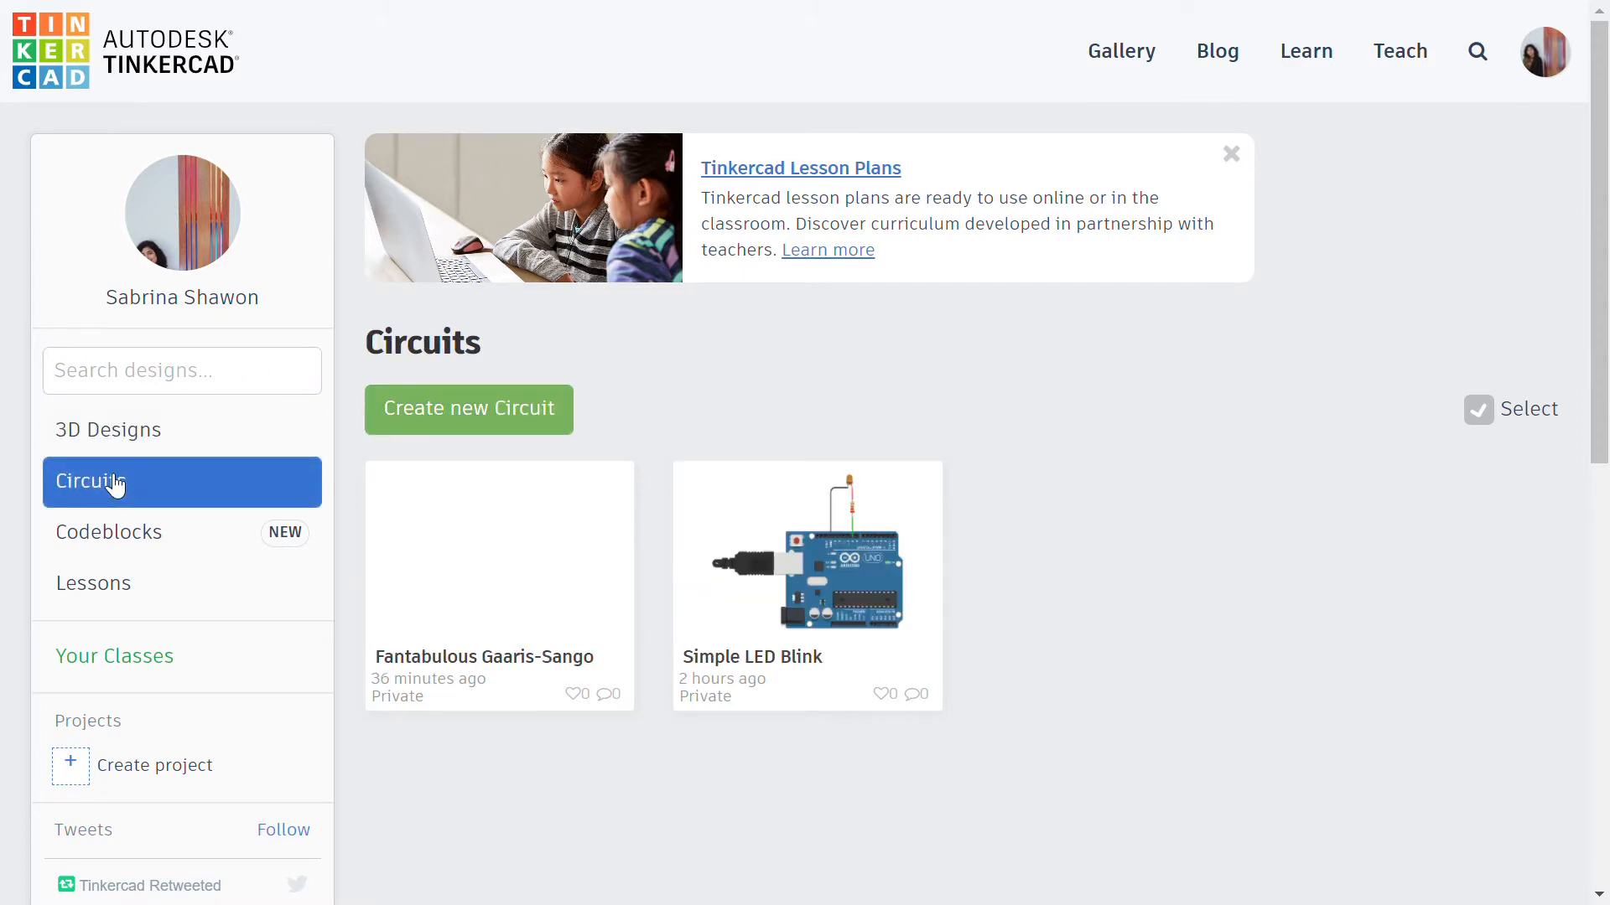
{"action": "left_click", "coordinate": [403, 422]}
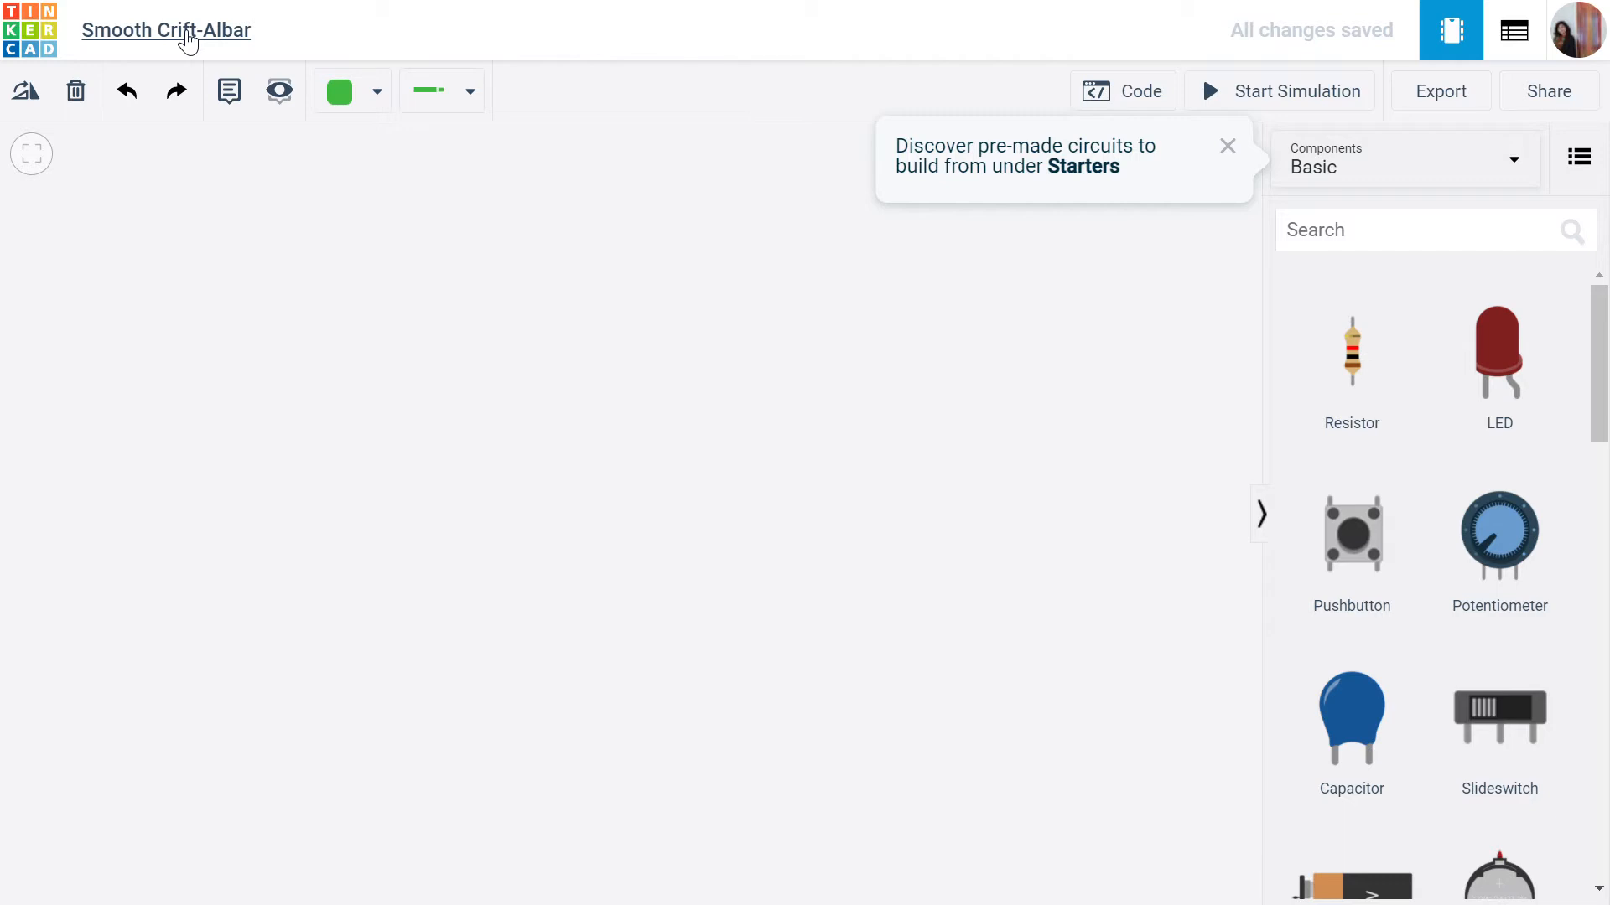
{"action": "left_click", "coordinate": [188, 39]}
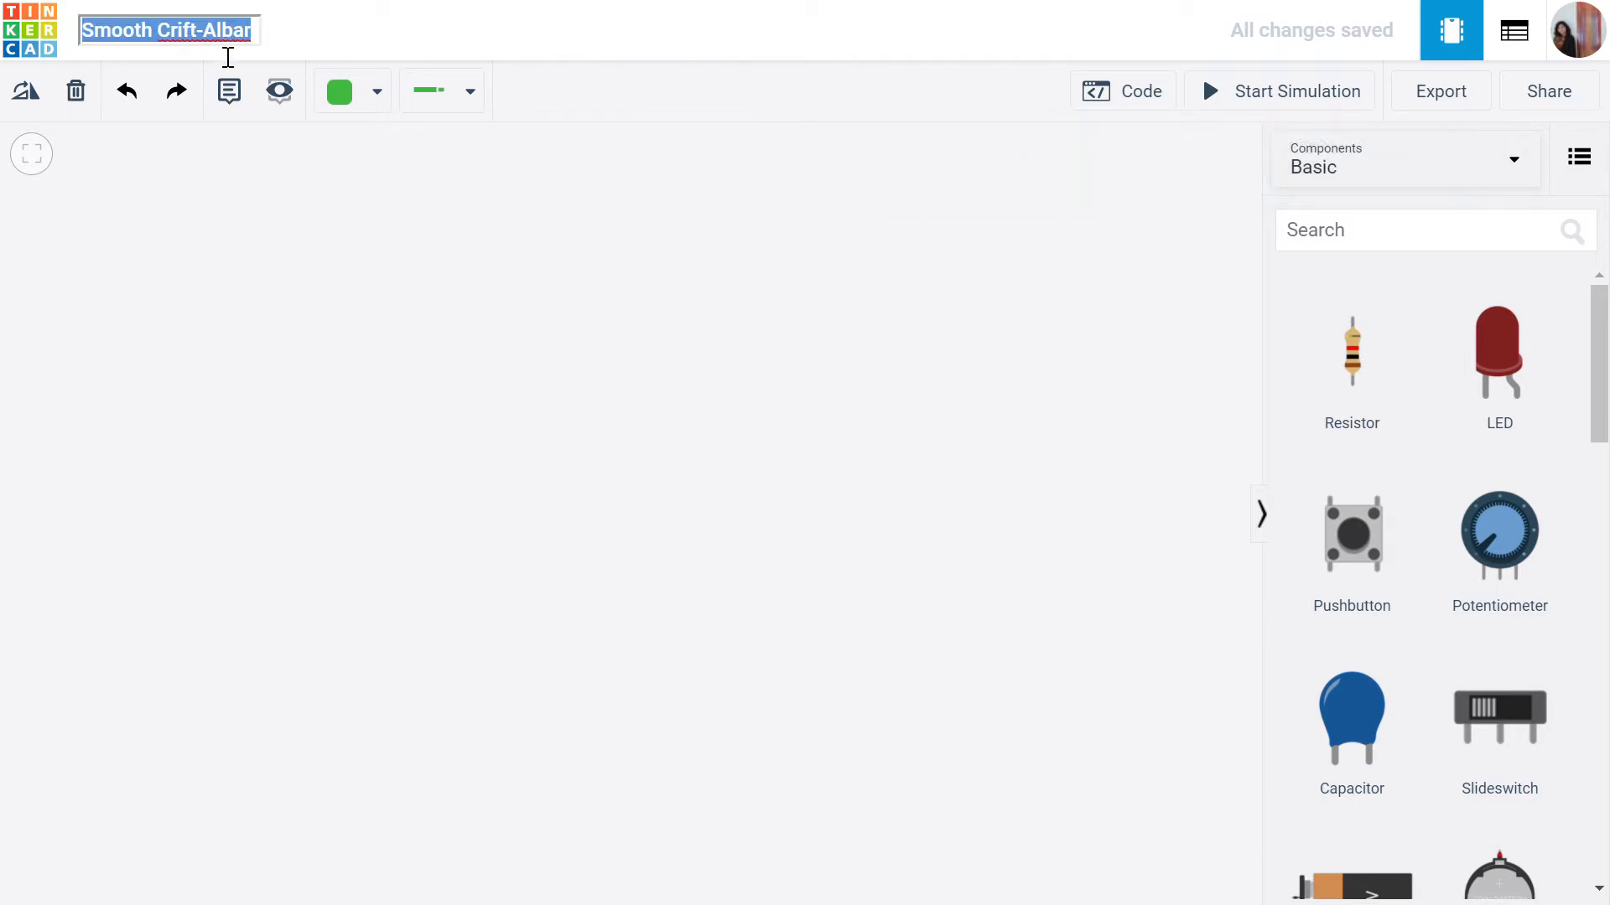
{"action": "type", "text": "L"}
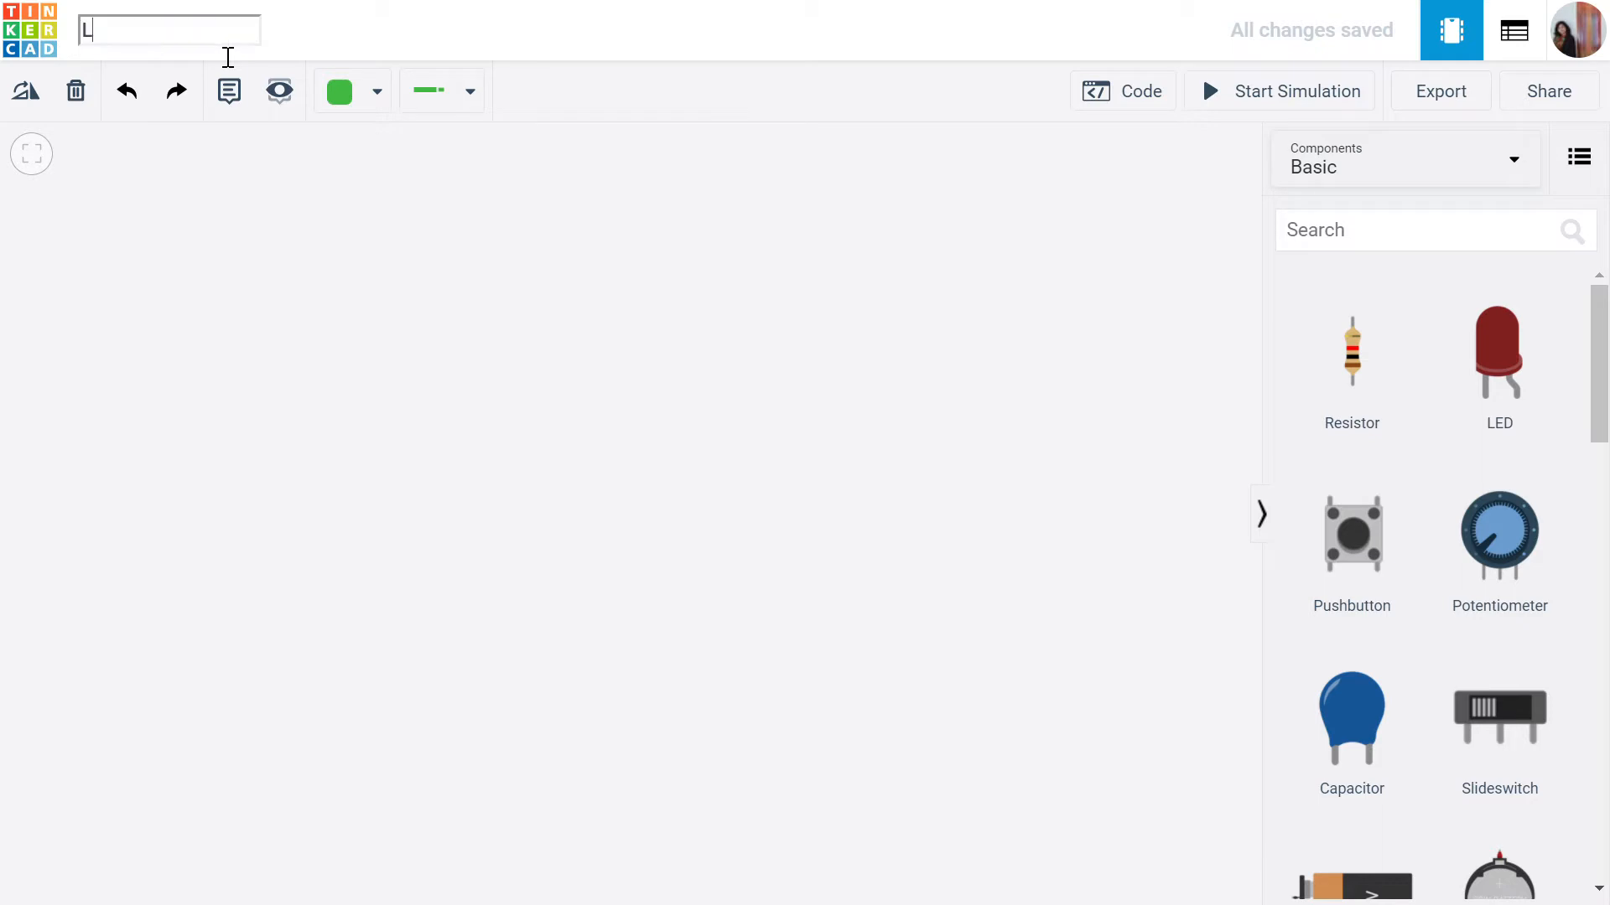
{"action": "type", "text": "ED Blinking"}
{"action": "key", "text": "Escape"}
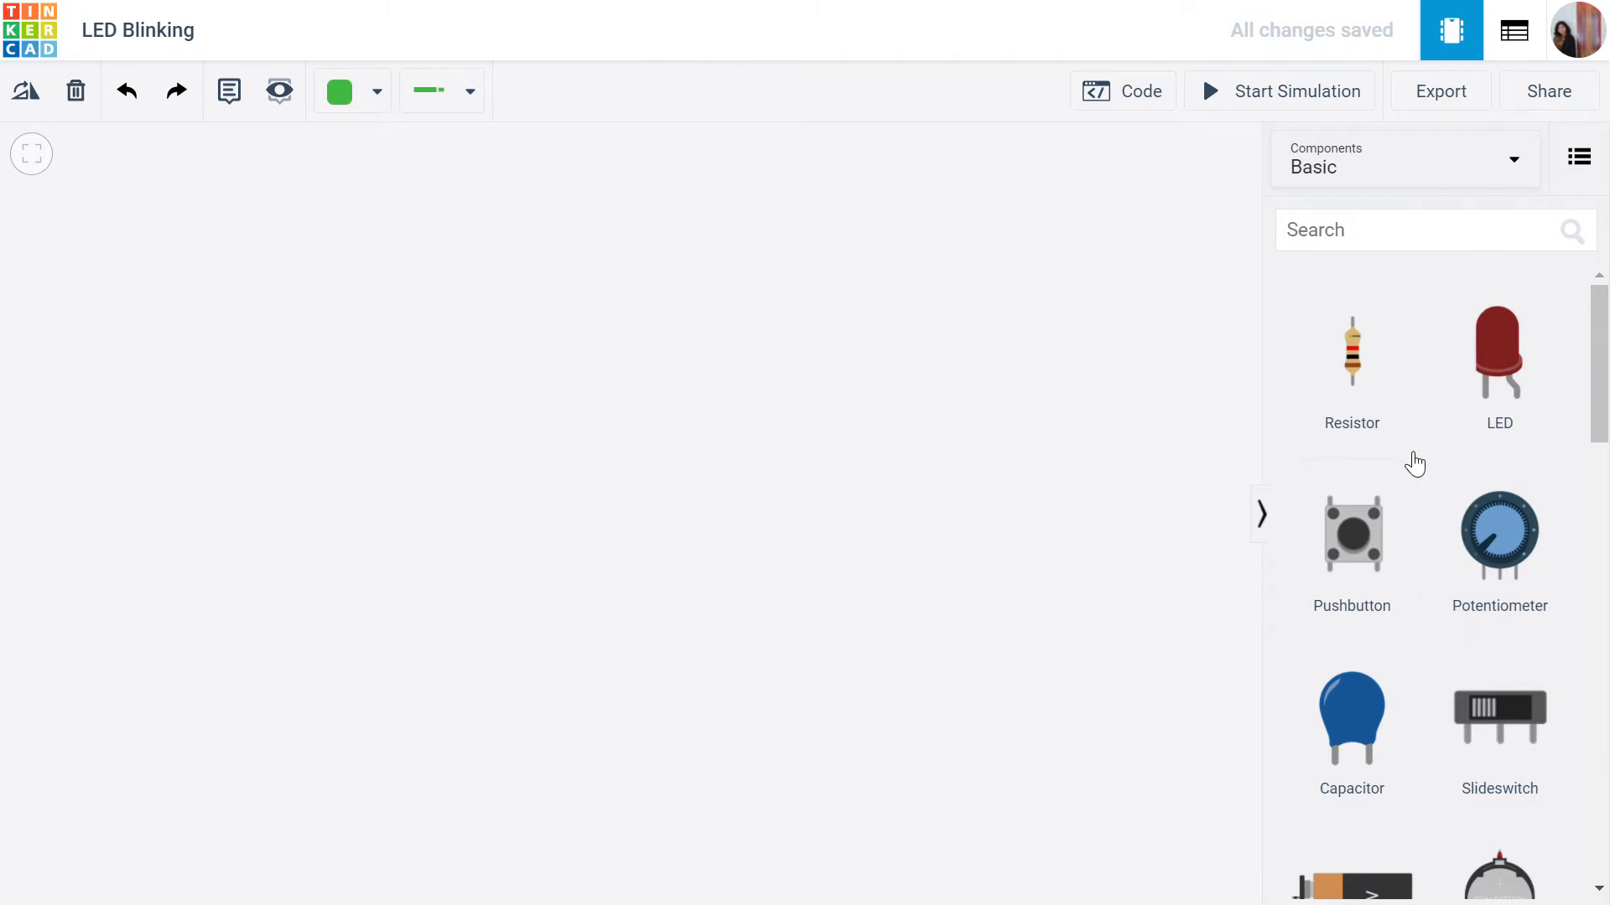
Place an Arduino Uno R3 from the basic components on the empty workspace
{"action": "scroll", "coordinate": [1423, 487], "scroll_direction": "down", "scroll_amount": 7}
{"action": "scroll", "coordinate": [1423, 488], "scroll_direction": "down", "scroll_amount": 1}
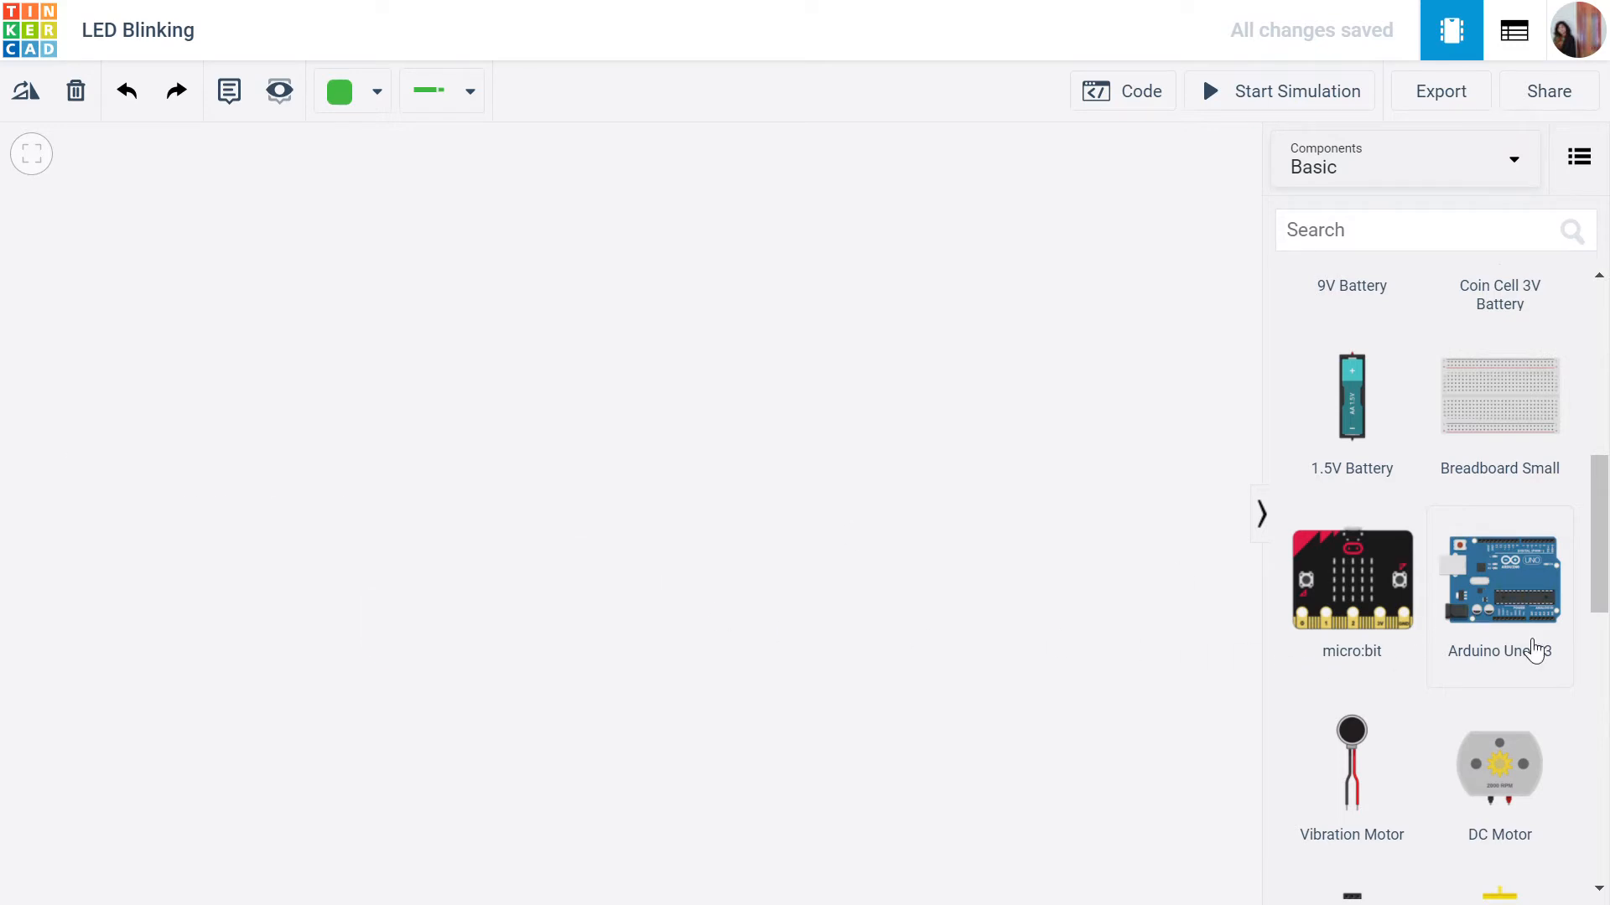
{"action": "left_click_drag", "start_coordinate": [1529, 650], "coordinate": [443, 570]}
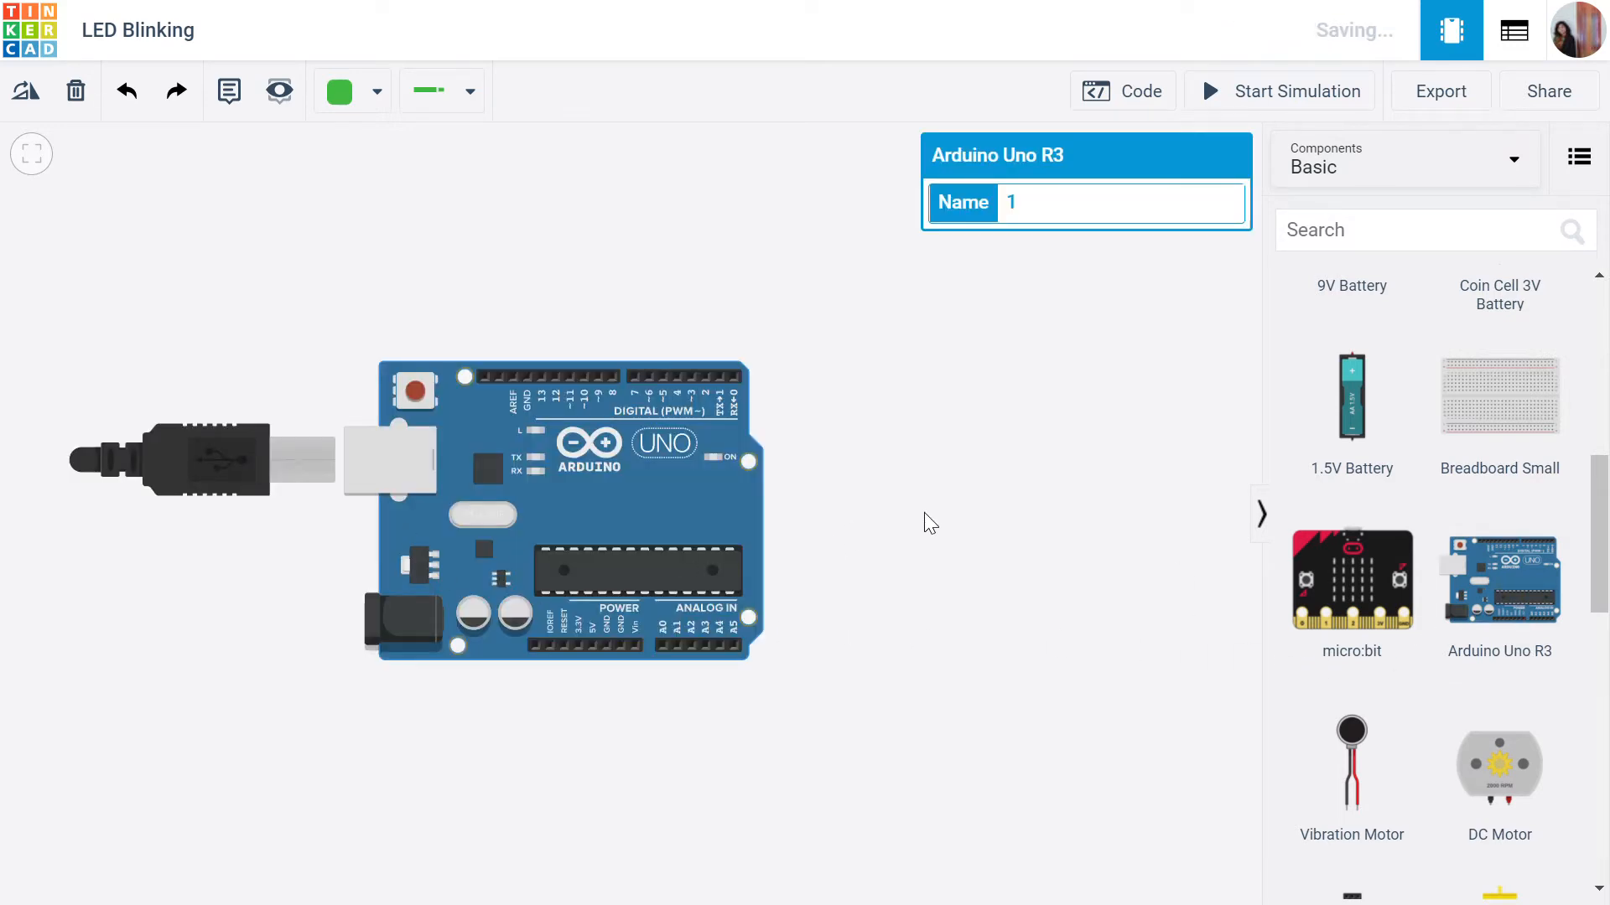
Add a resistor and an LED beside each other, above and to the right of the Arduino
{"action": "scroll", "coordinate": [1426, 385], "scroll_direction": "up", "scroll_amount": 8}
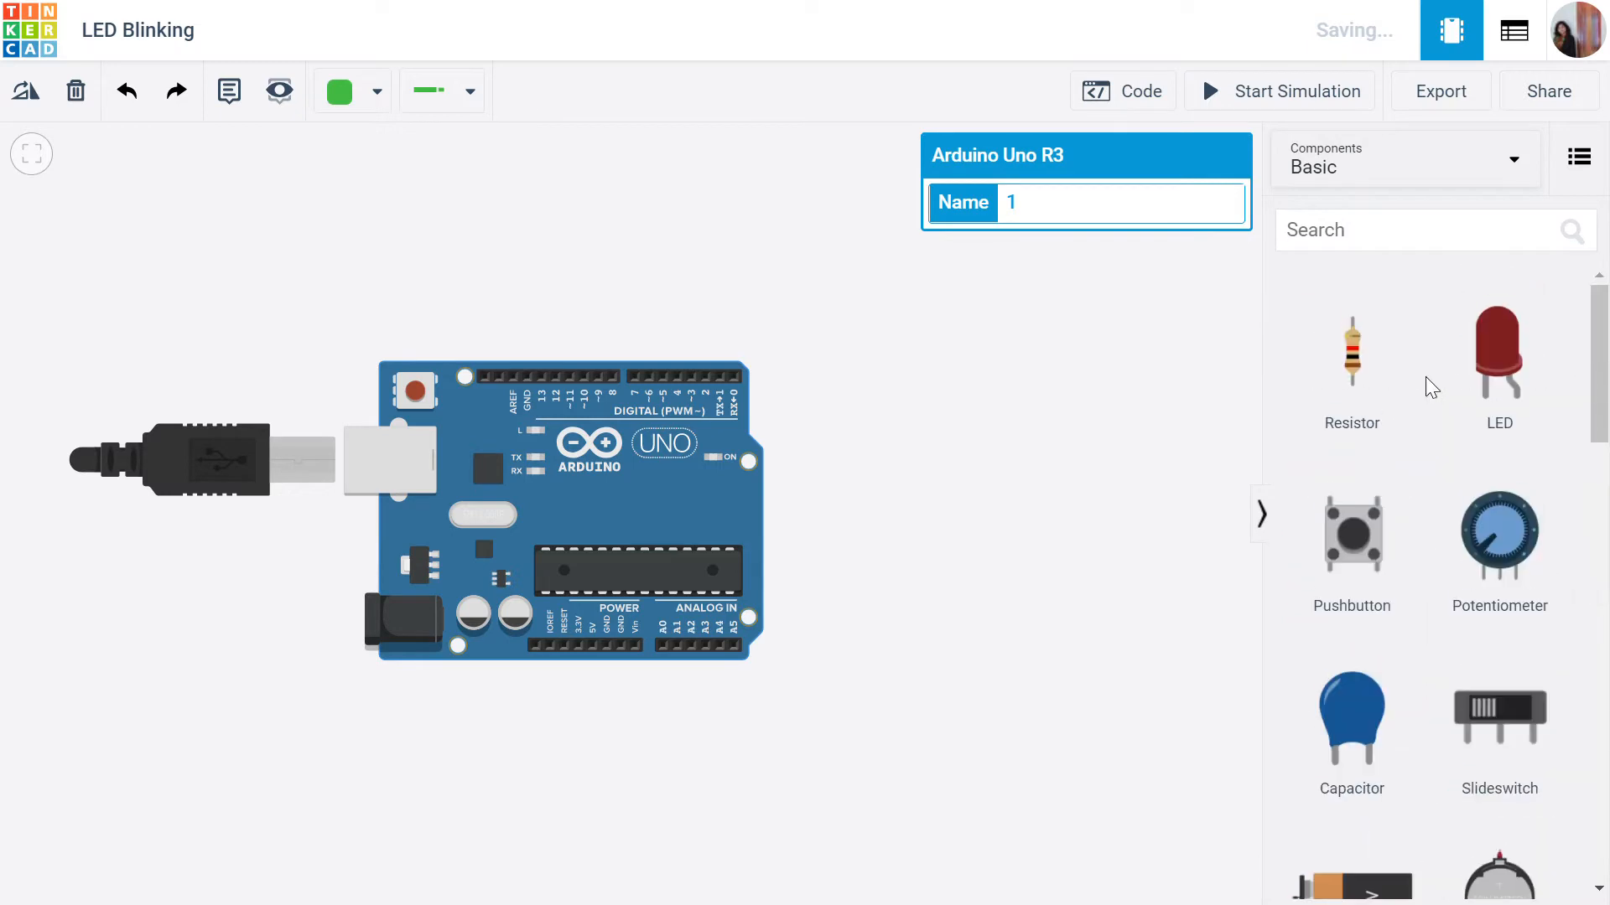
{"action": "left_click_drag", "start_coordinate": [1395, 364], "coordinate": [962, 312]}
{"action": "left_click_drag", "start_coordinate": [1445, 395], "coordinate": [1084, 318]}
{"action": "left_click", "coordinate": [1081, 408]}
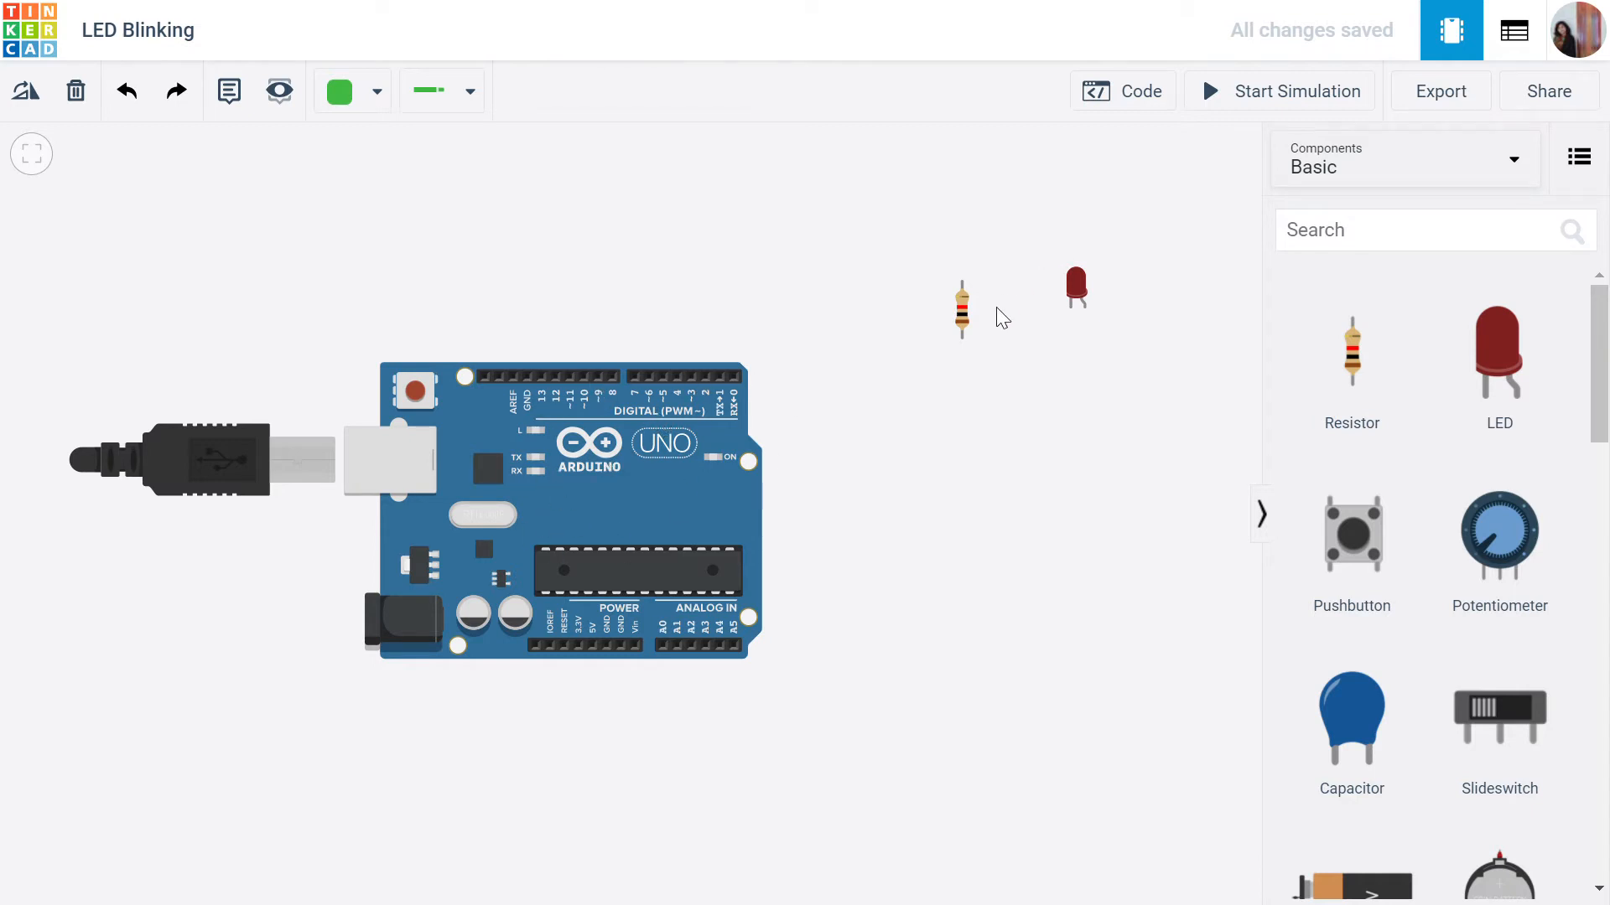
Move the LED and the resistor above the Arduino's digital pins, with the LED over the resistor
{"action": "left_click", "coordinate": [1075, 280]}
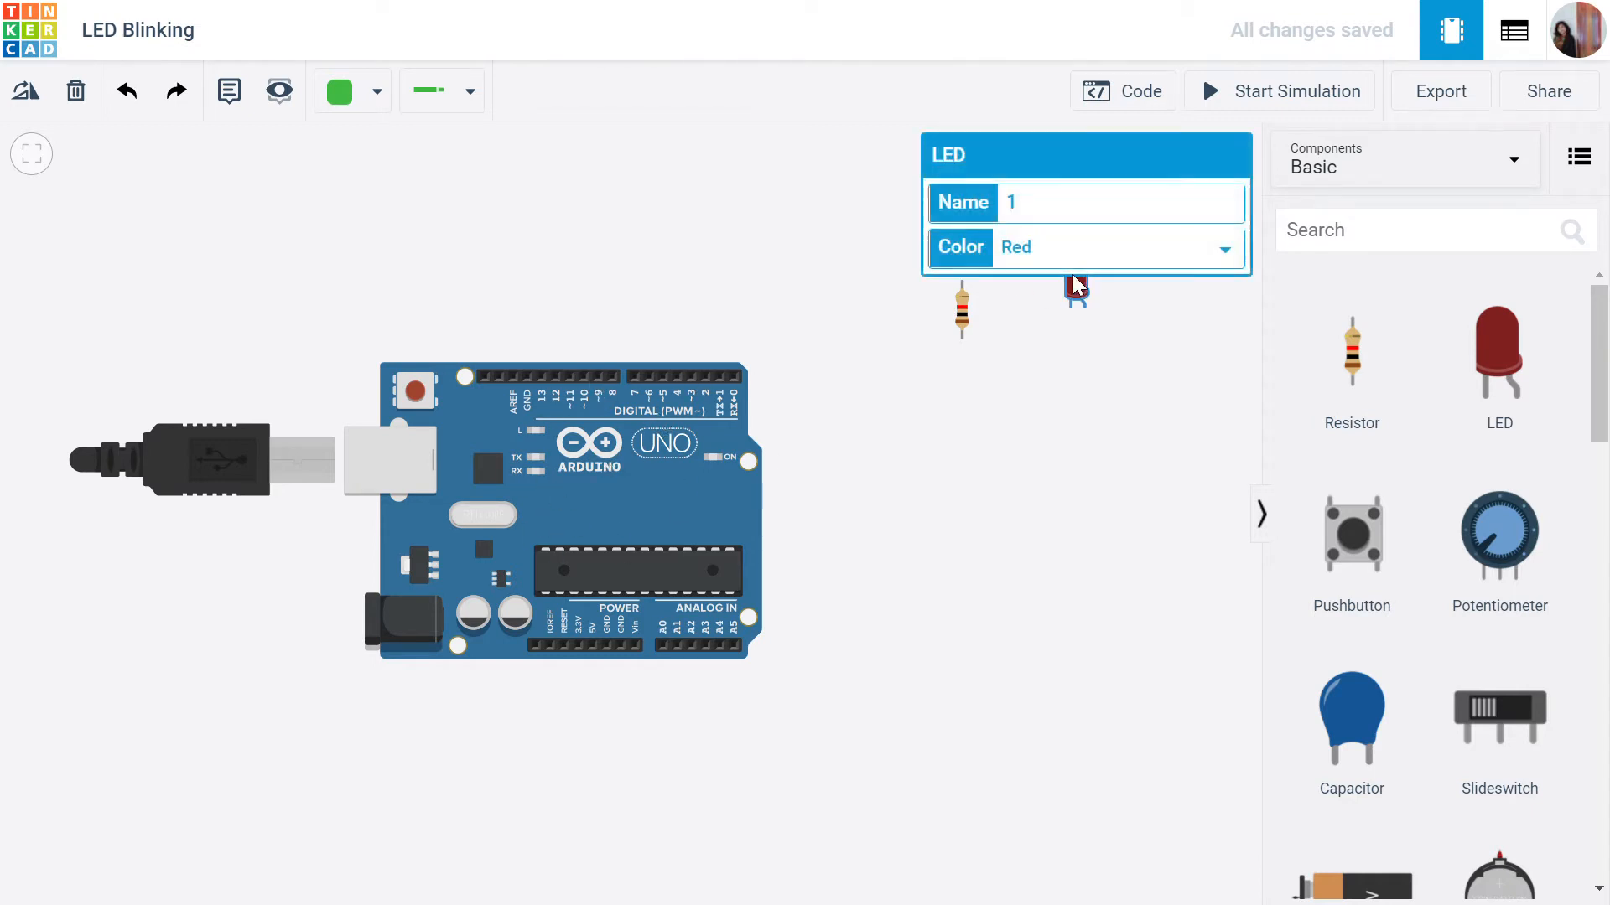
{"action": "left_click_drag", "start_coordinate": [1073, 276], "coordinate": [571, 254]}
{"action": "left_click", "coordinate": [962, 312]}
{"action": "left_click_drag", "start_coordinate": [963, 312], "coordinate": [573, 288]}
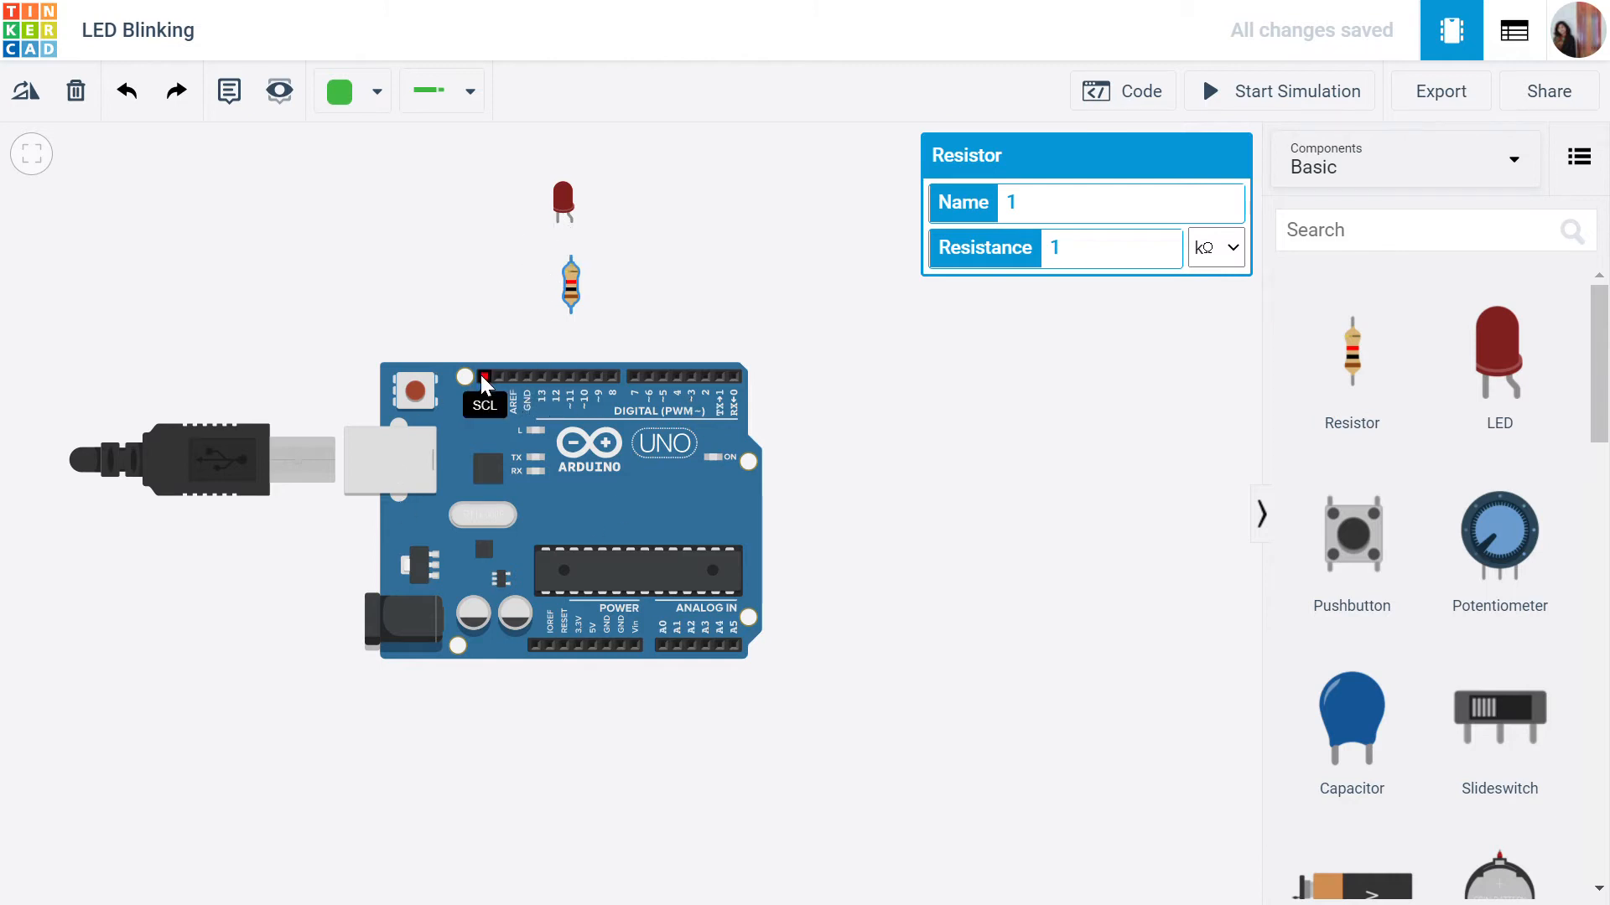
Wire the LED's cathode to the Arduino's GND pin and shift the LED so the wire runs vertically
{"action": "left_click", "coordinate": [558, 223]}
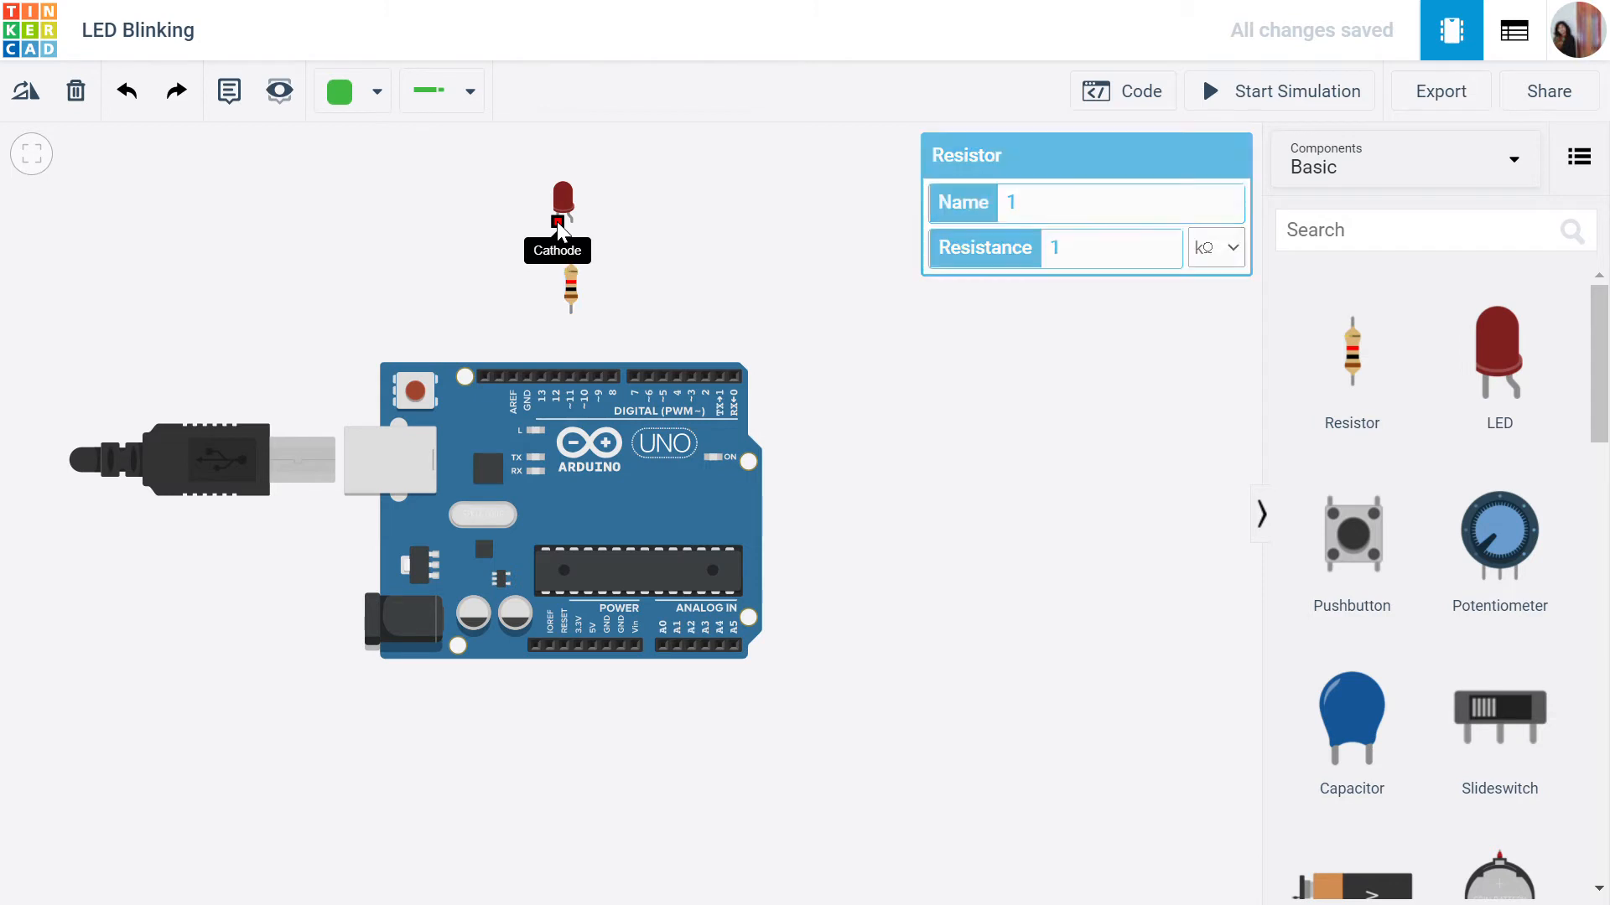
{"action": "left_click", "coordinate": [530, 375]}
{"action": "left_click_drag", "start_coordinate": [564, 216], "coordinate": [532, 205]}
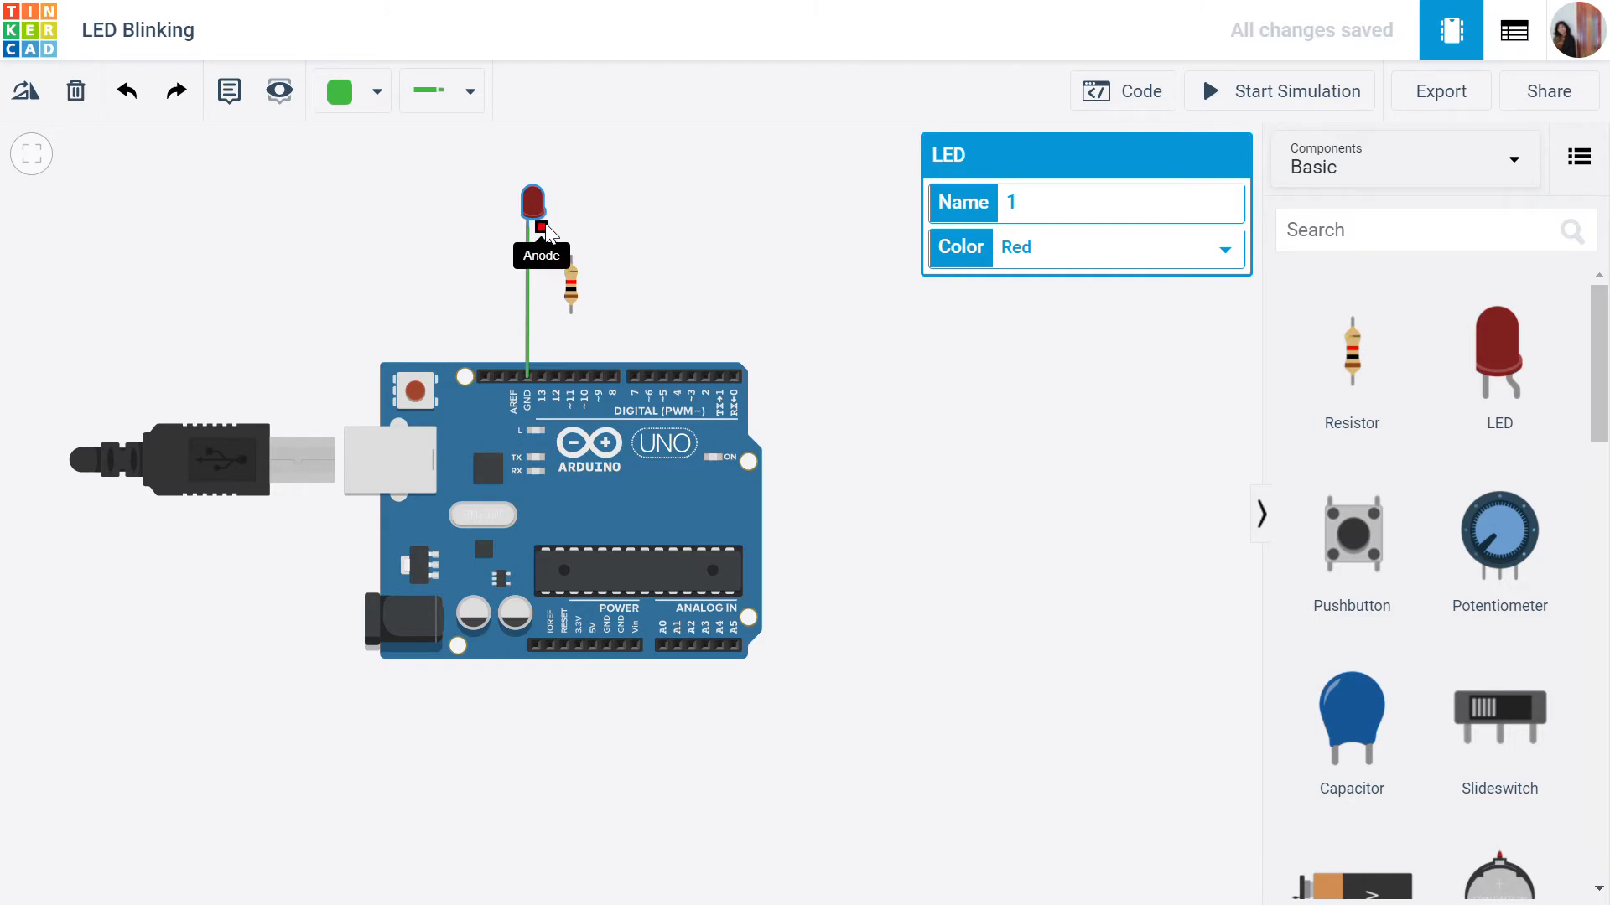
Nudge the resistor up and wire the LED's anode to the resistor's Terminal 2 with one right-angle bend
{"action": "mouse_move", "coordinate": [571, 273]}
{"action": "left_mouse_down"}
{"action": "mouse_move", "coordinate": [549, 276]}
{"action": "mouse_move", "coordinate": [576, 273]}
{"action": "left_mouse_up"}
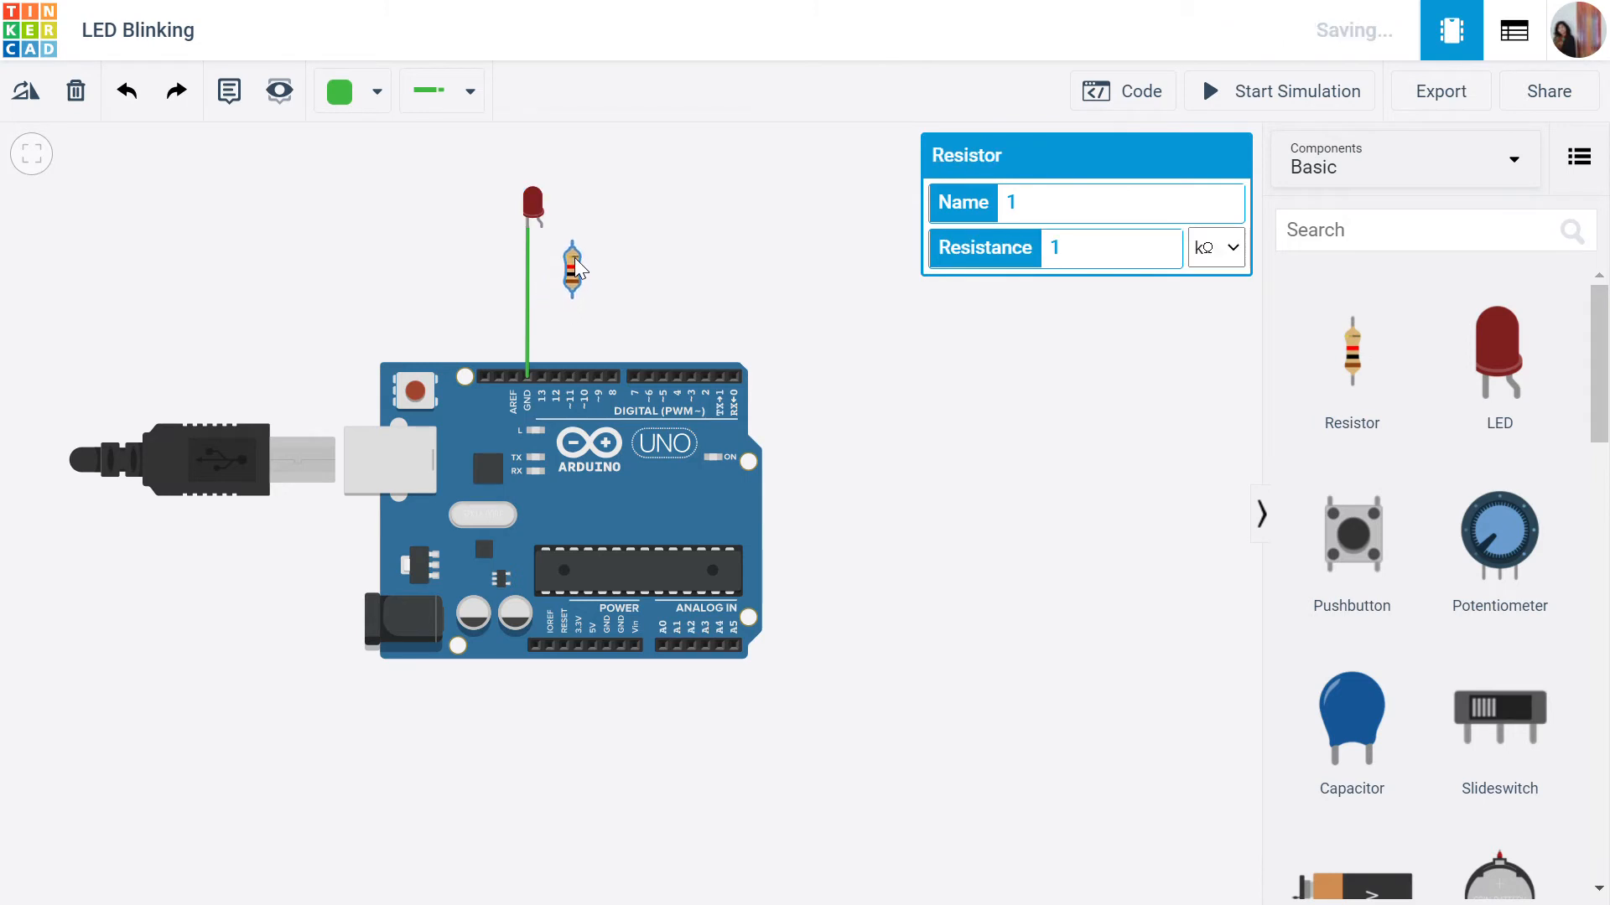
{"action": "left_click", "coordinate": [542, 225]}
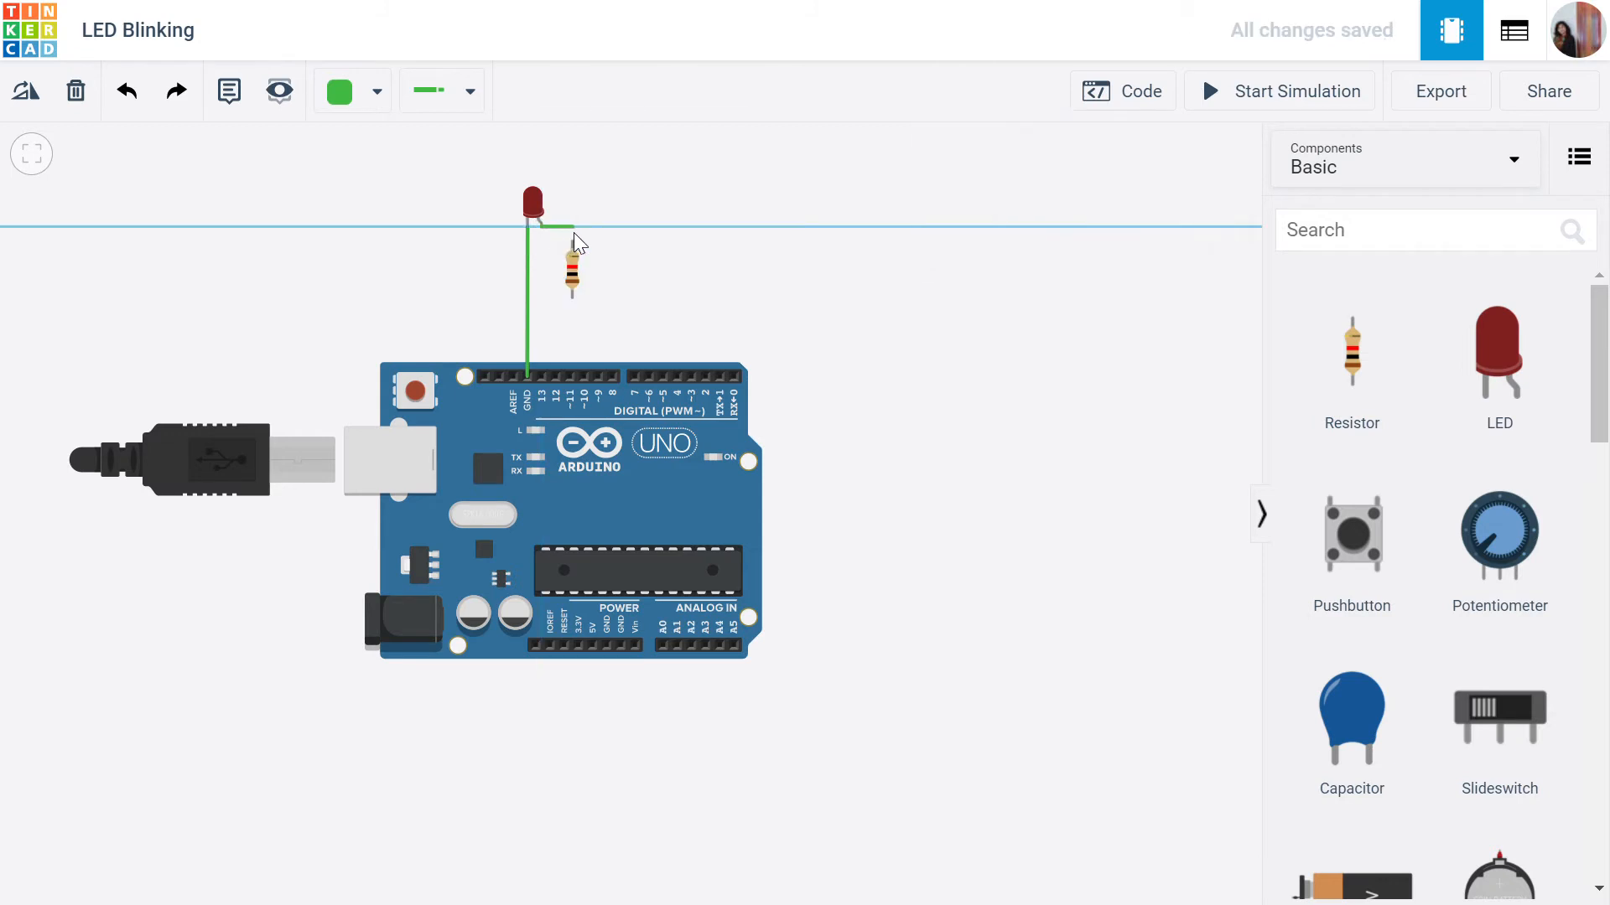
{"action": "left_click", "coordinate": [573, 233]}
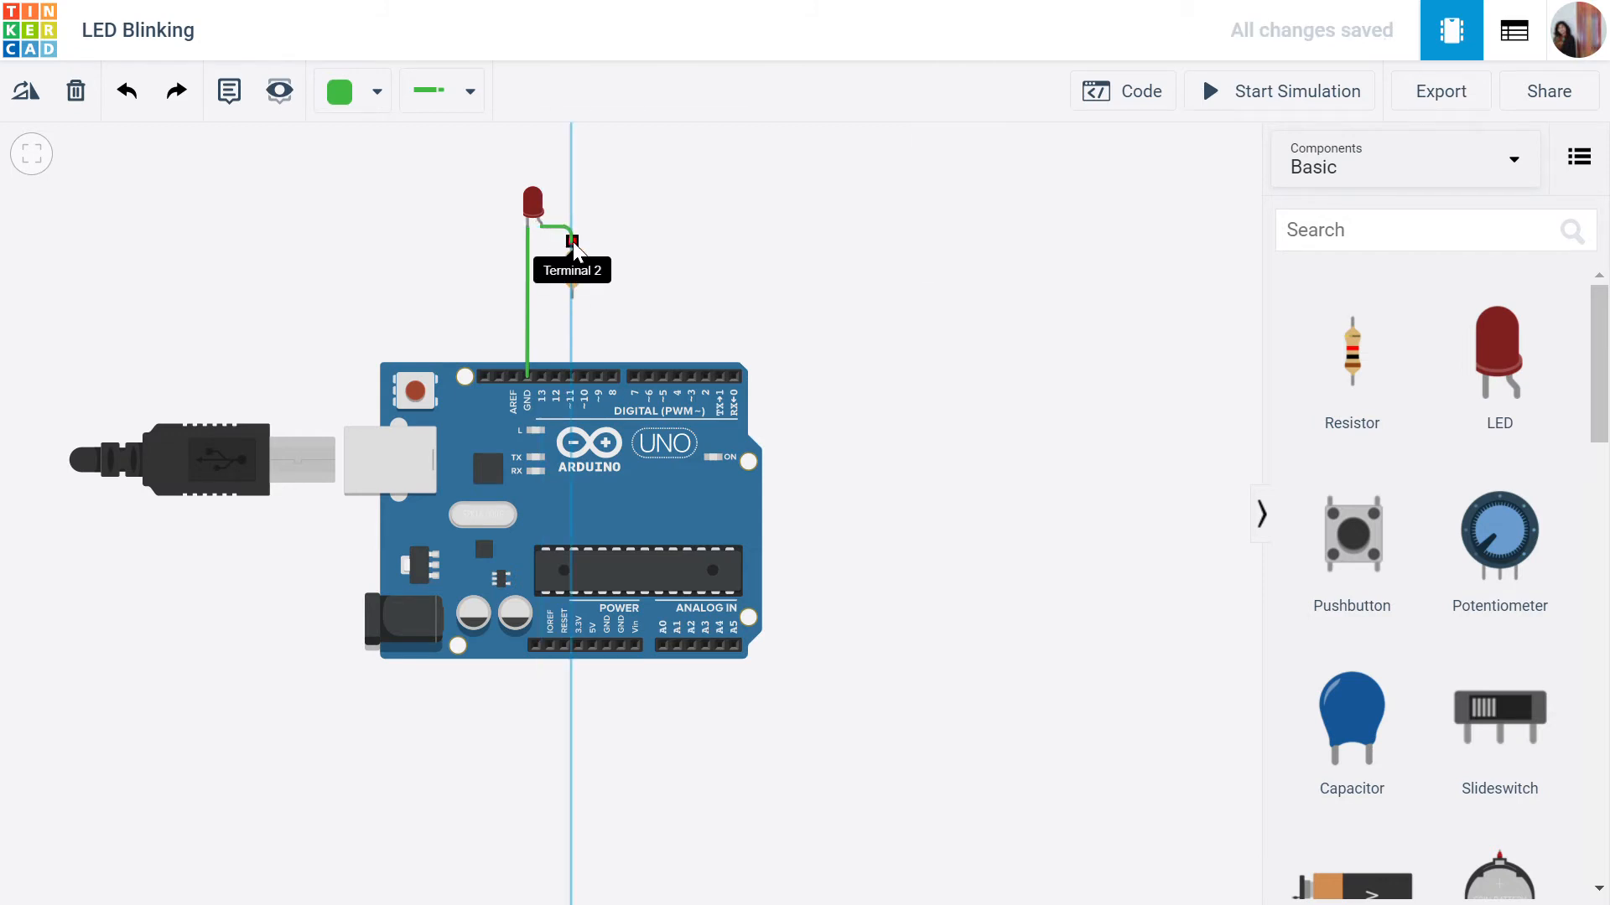
{"action": "left_click", "coordinate": [572, 241]}
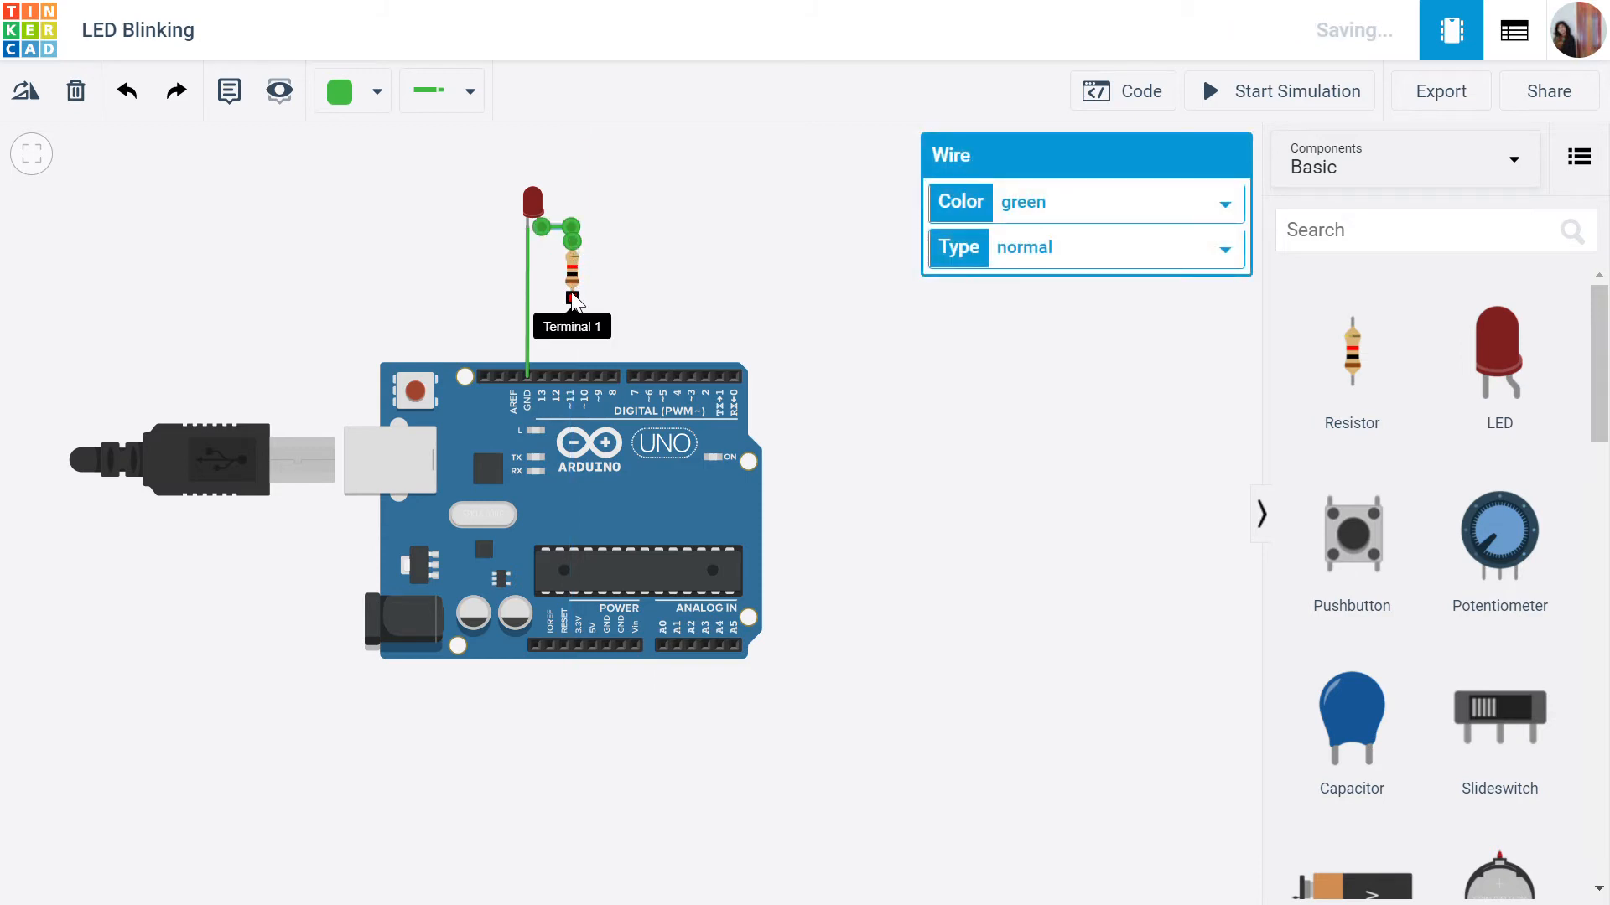
Wire the resistor's Terminal 1 to Arduino pin 9 and move the resistor directly above that pin
{"action": "left_click", "coordinate": [572, 297]}
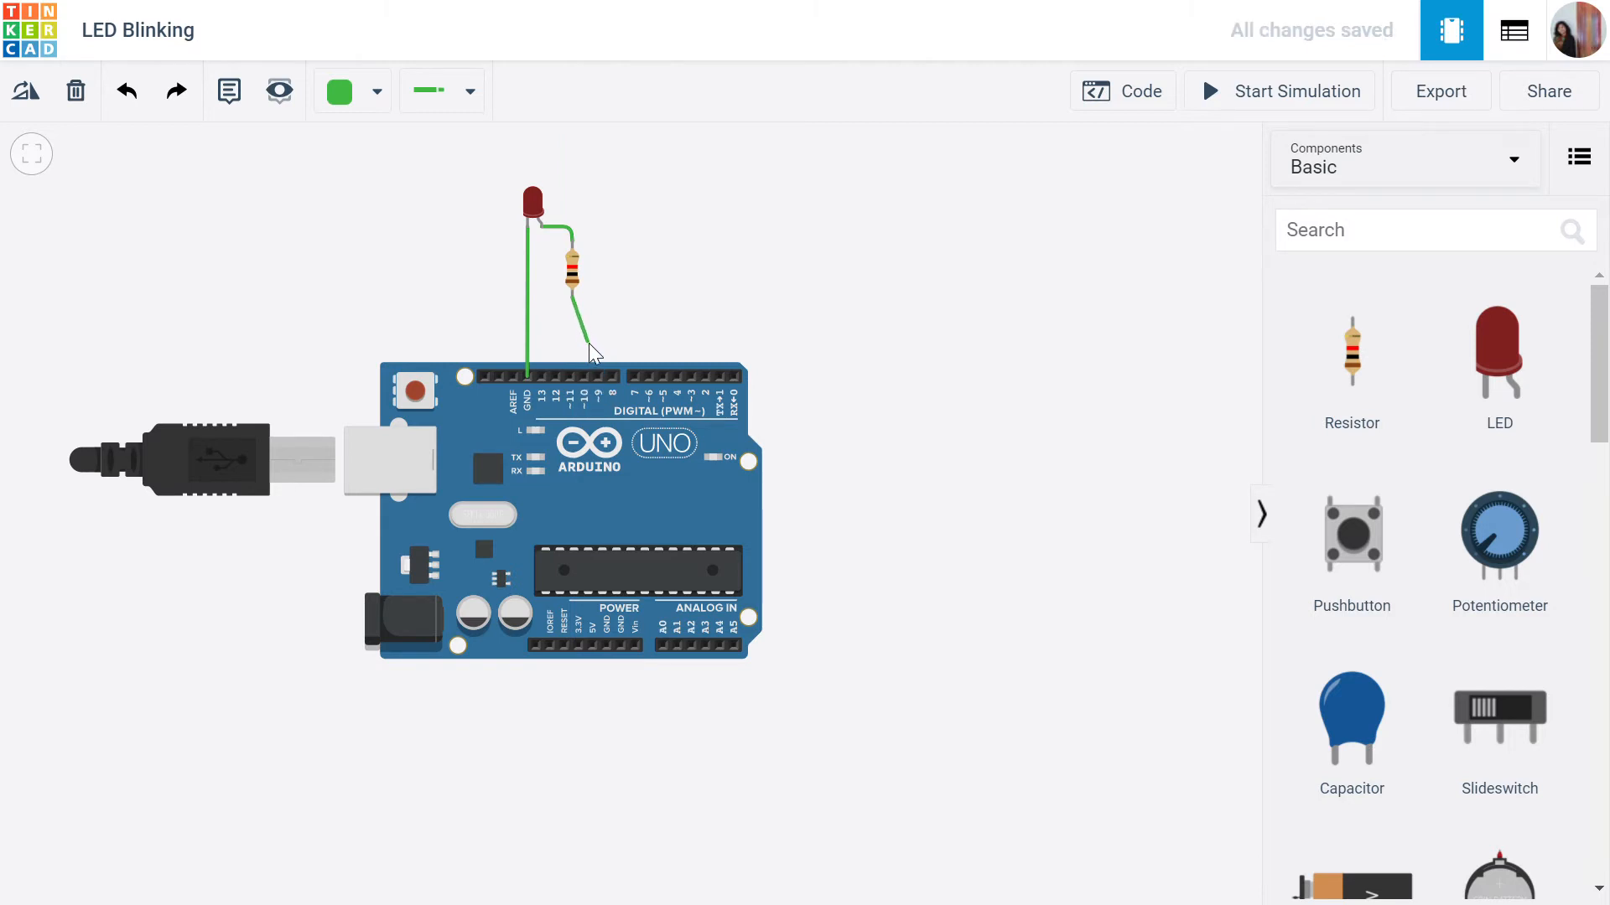
{"action": "left_click", "coordinate": [596, 375]}
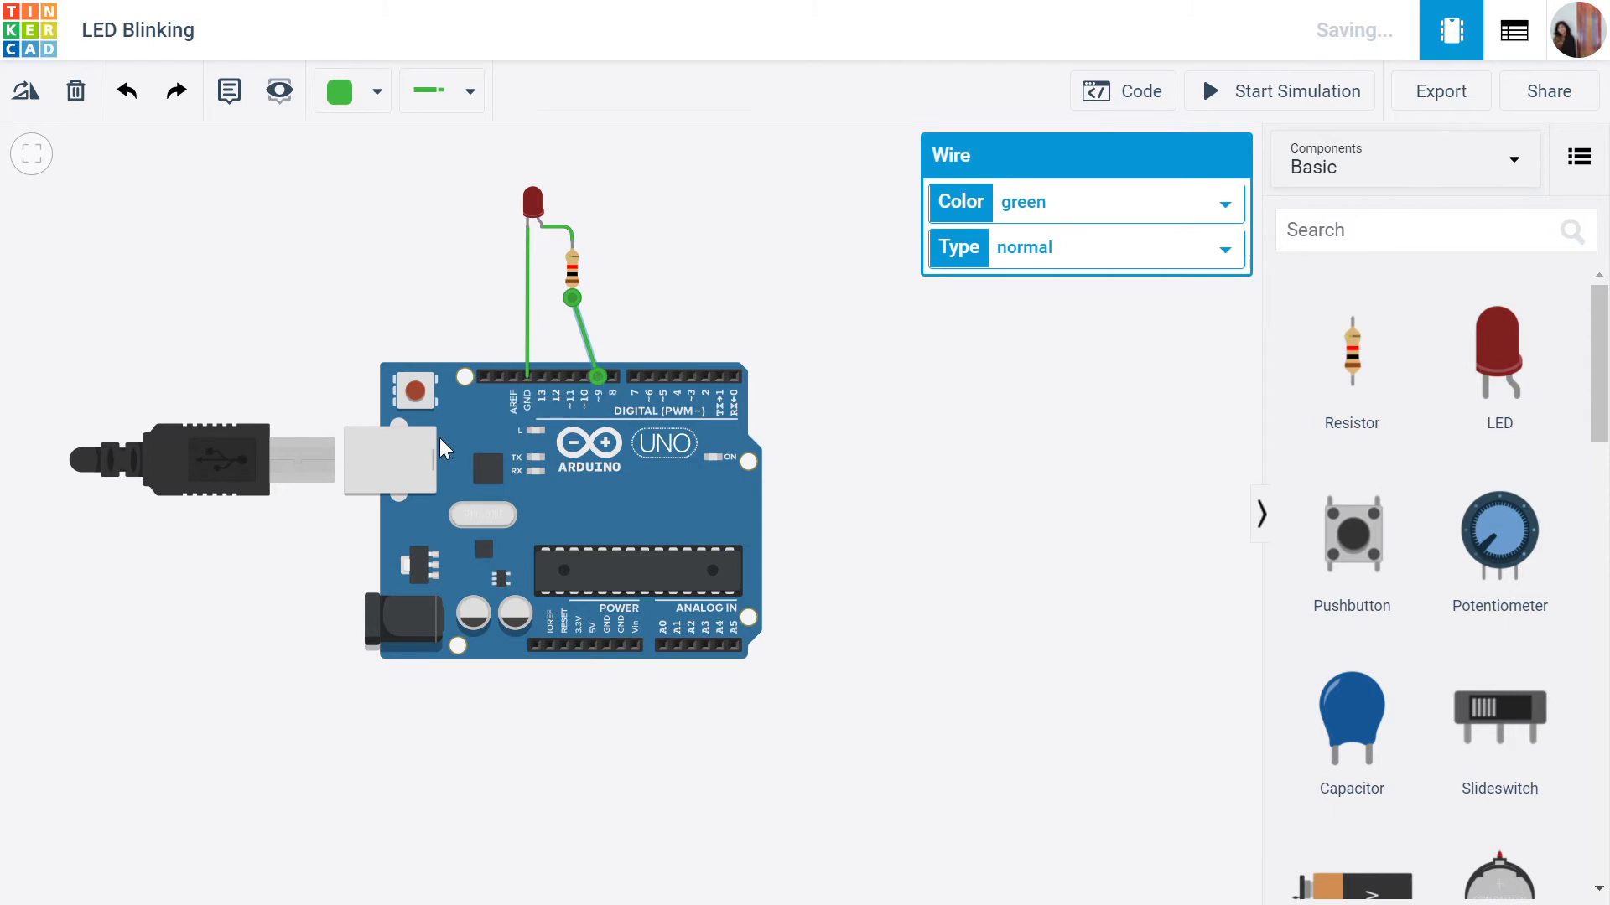
{"action": "left_click_drag", "start_coordinate": [566, 269], "coordinate": [619, 271]}
{"action": "left_click", "coordinate": [597, 273]}
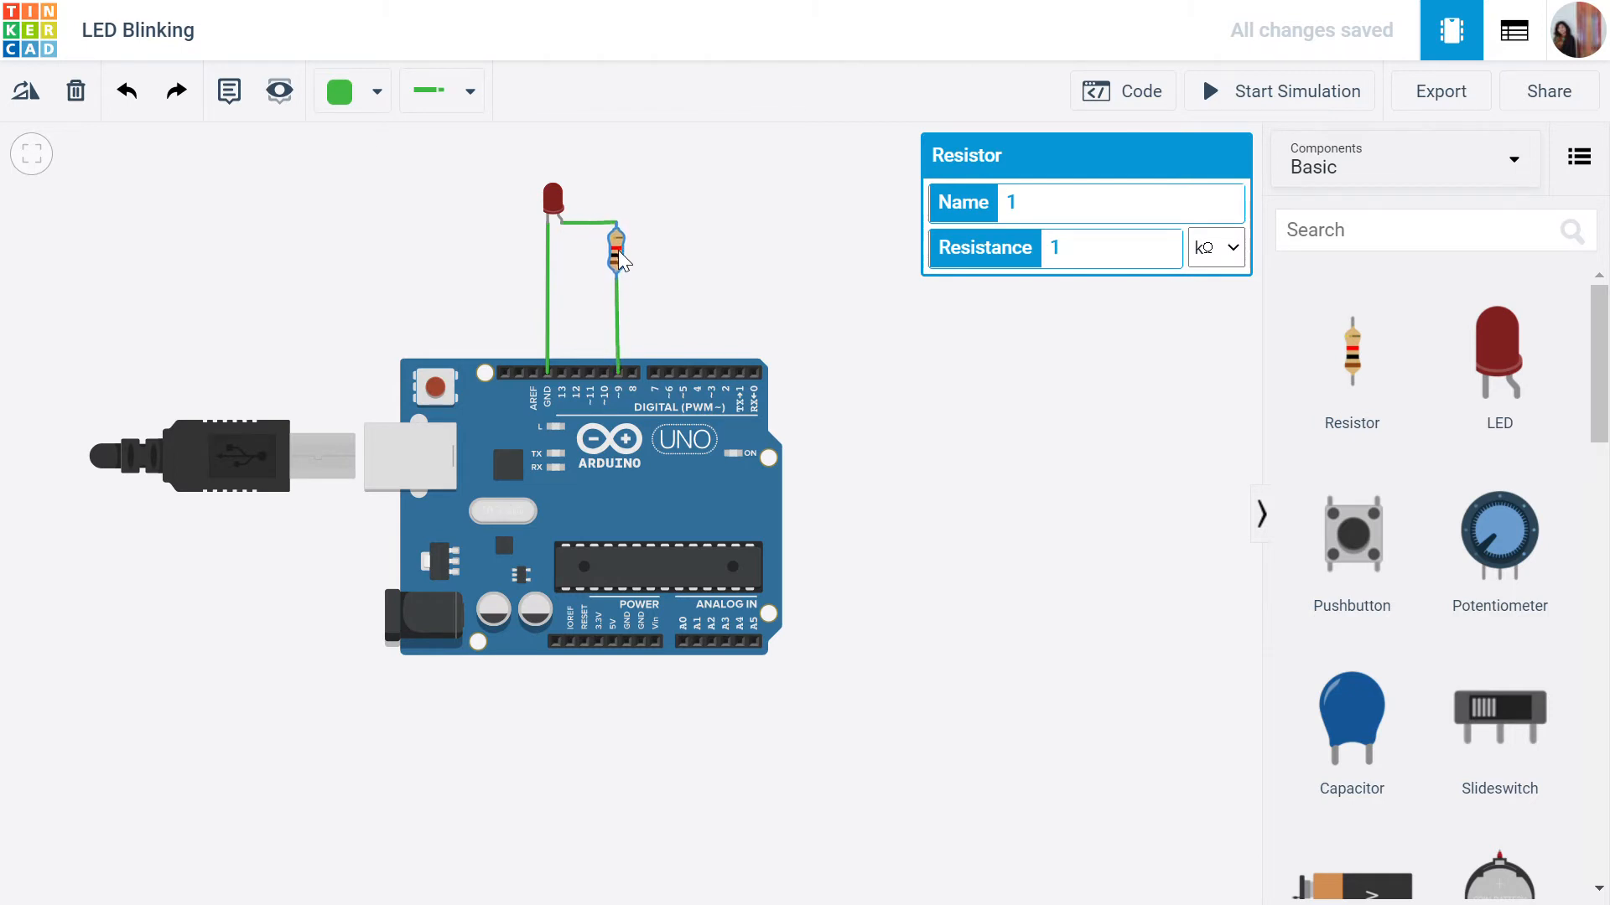
Change the LED's color to orange and the wire between its cathode and GND to black
{"action": "left_click", "coordinate": [554, 201]}
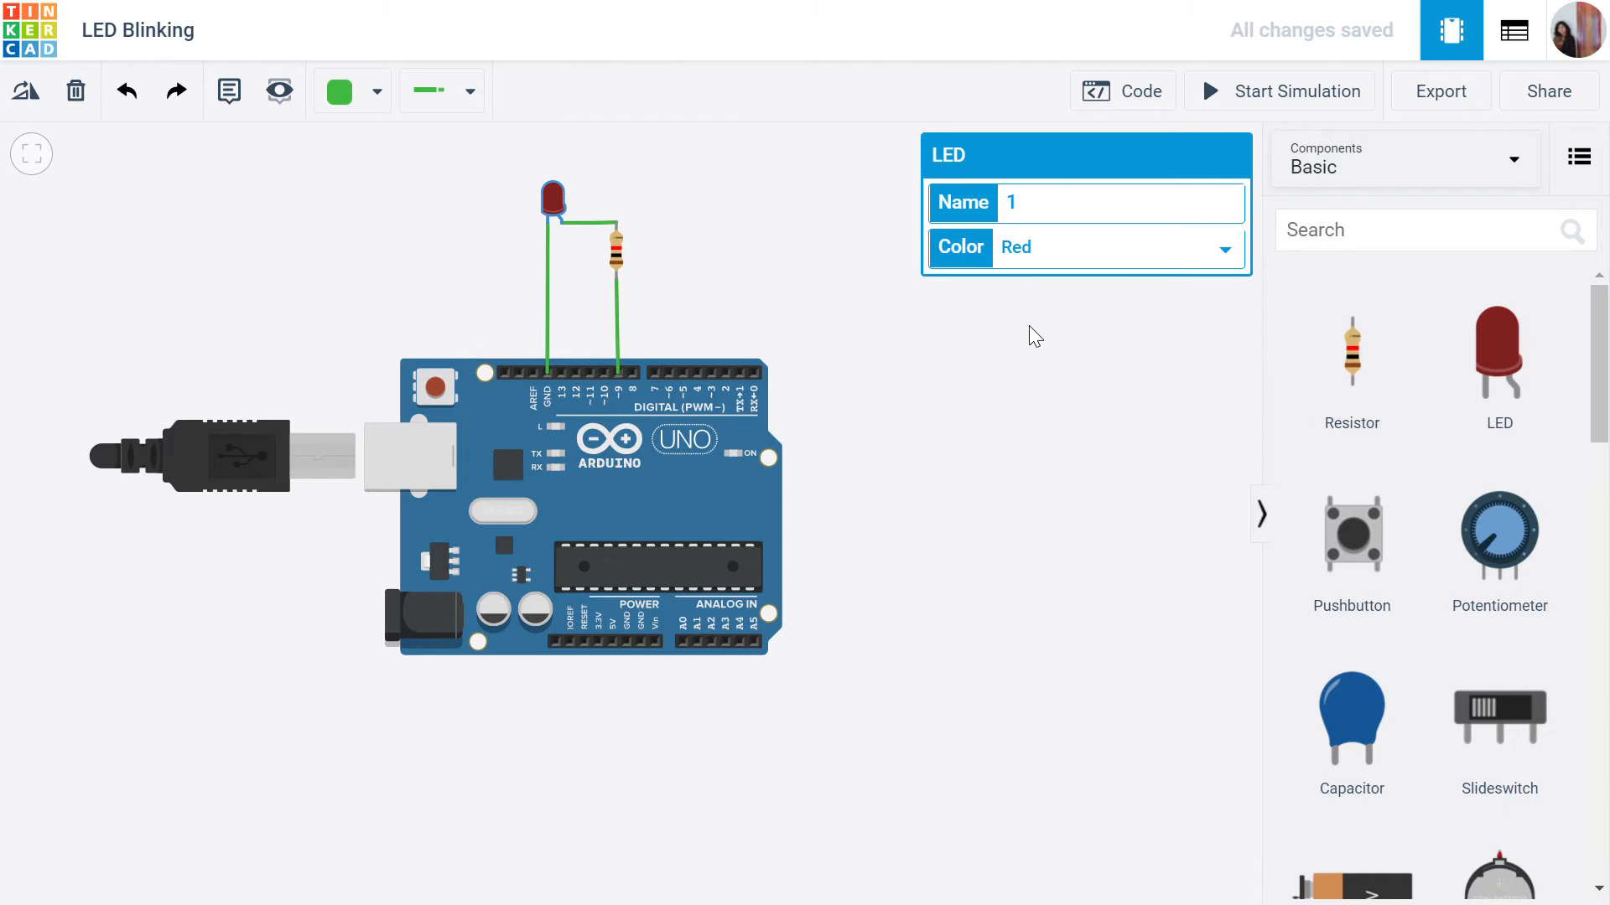
{"action": "key", "text": "Down"}
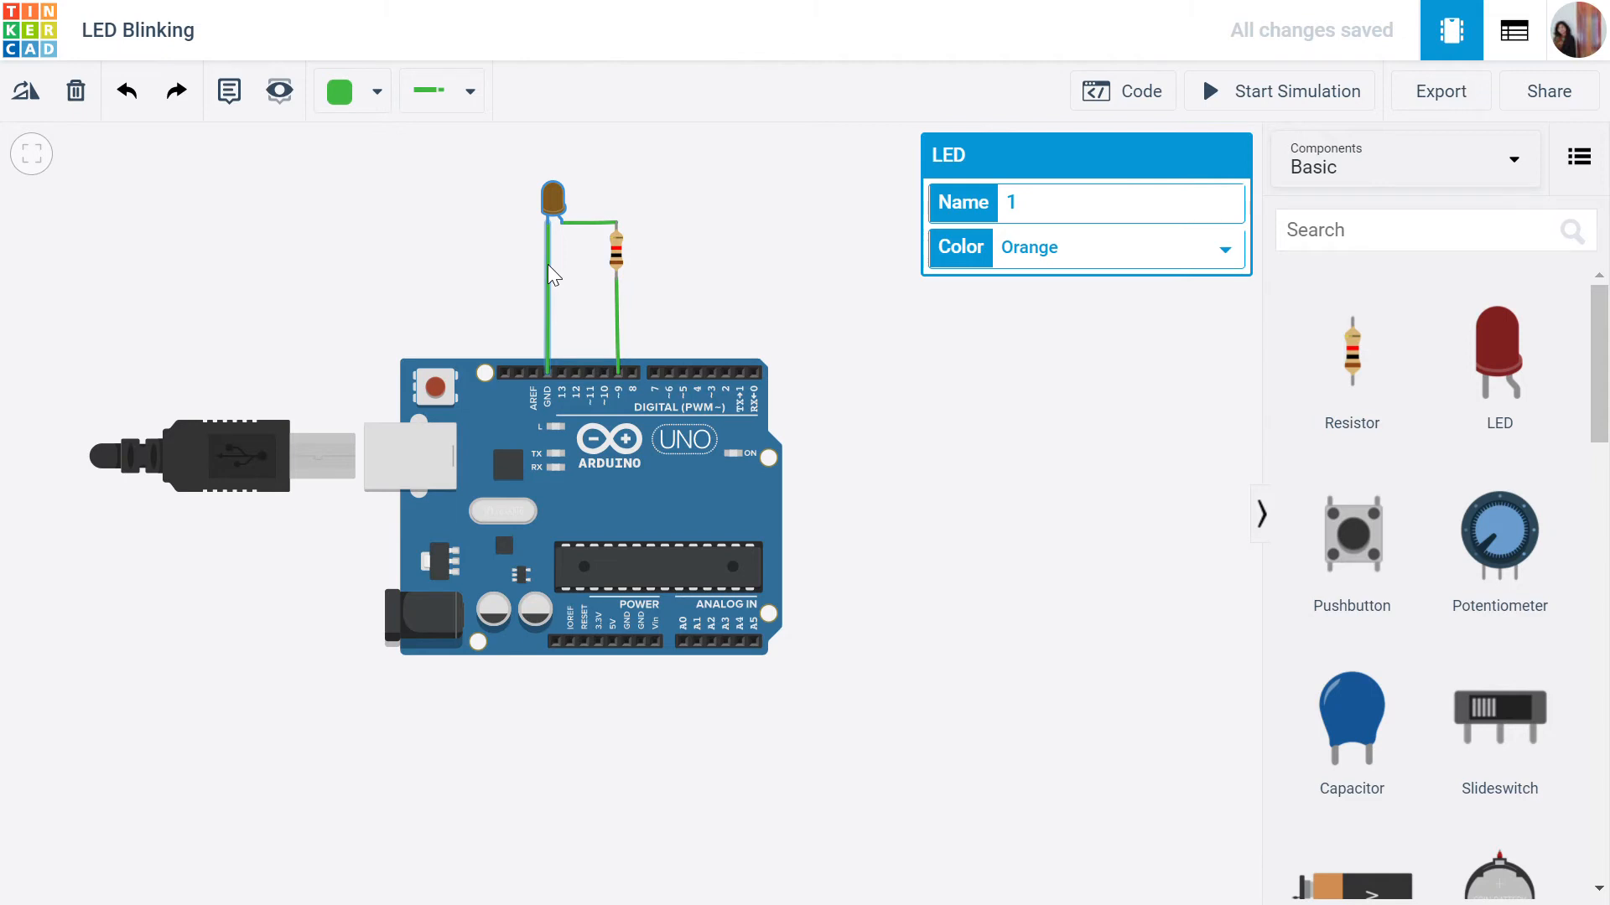
{"action": "left_click", "coordinate": [548, 267]}
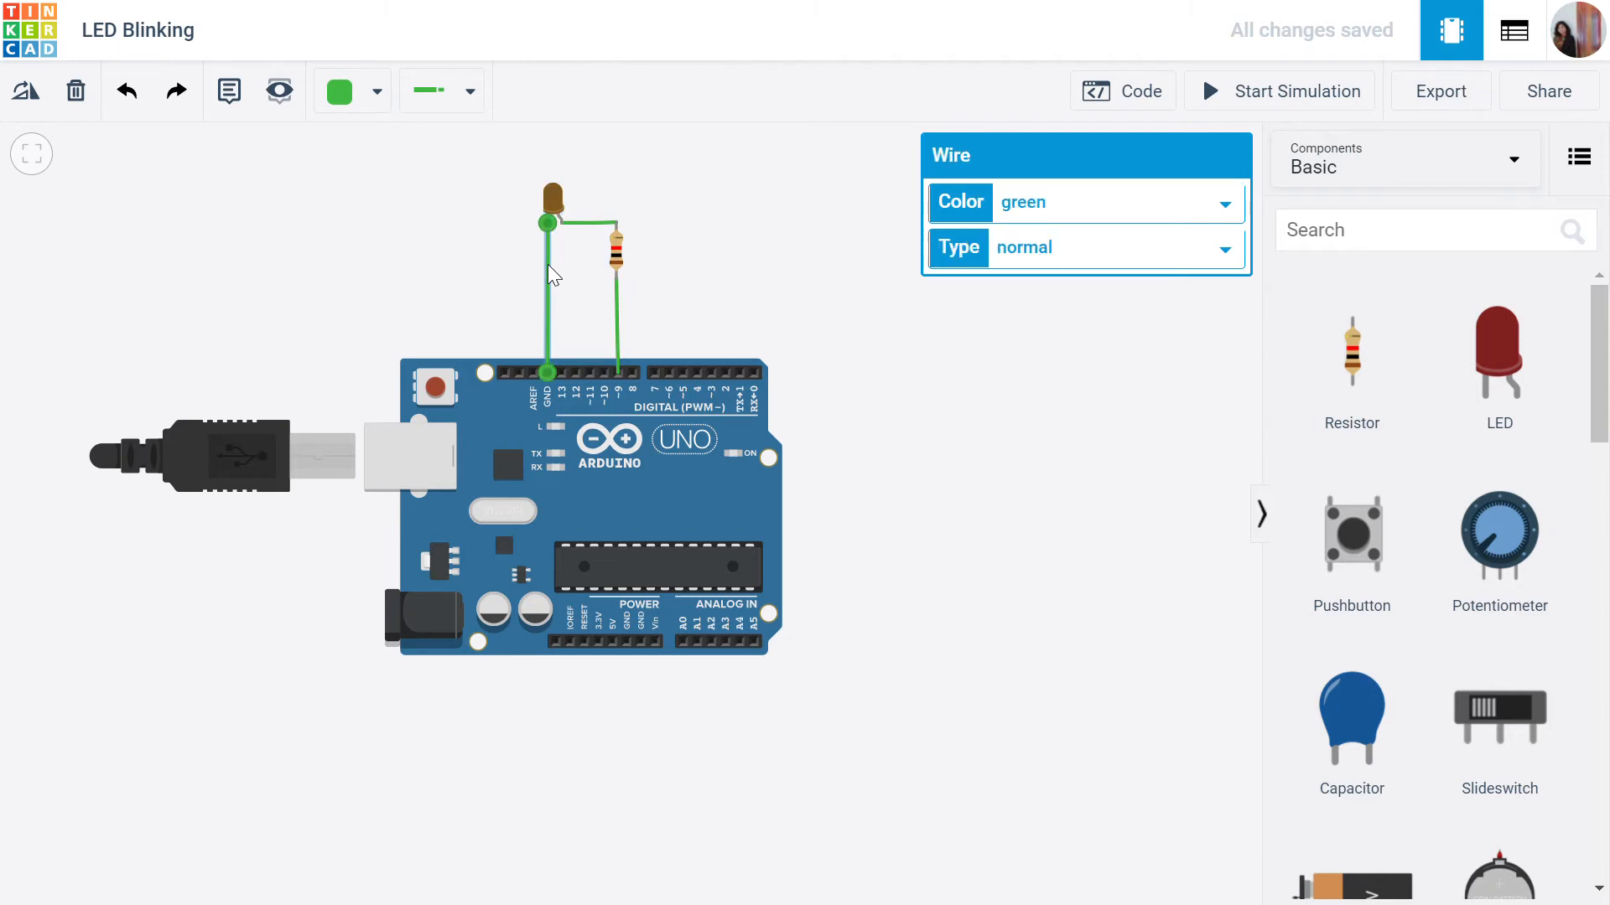
{"action": "left_click", "coordinate": [1046, 235]}
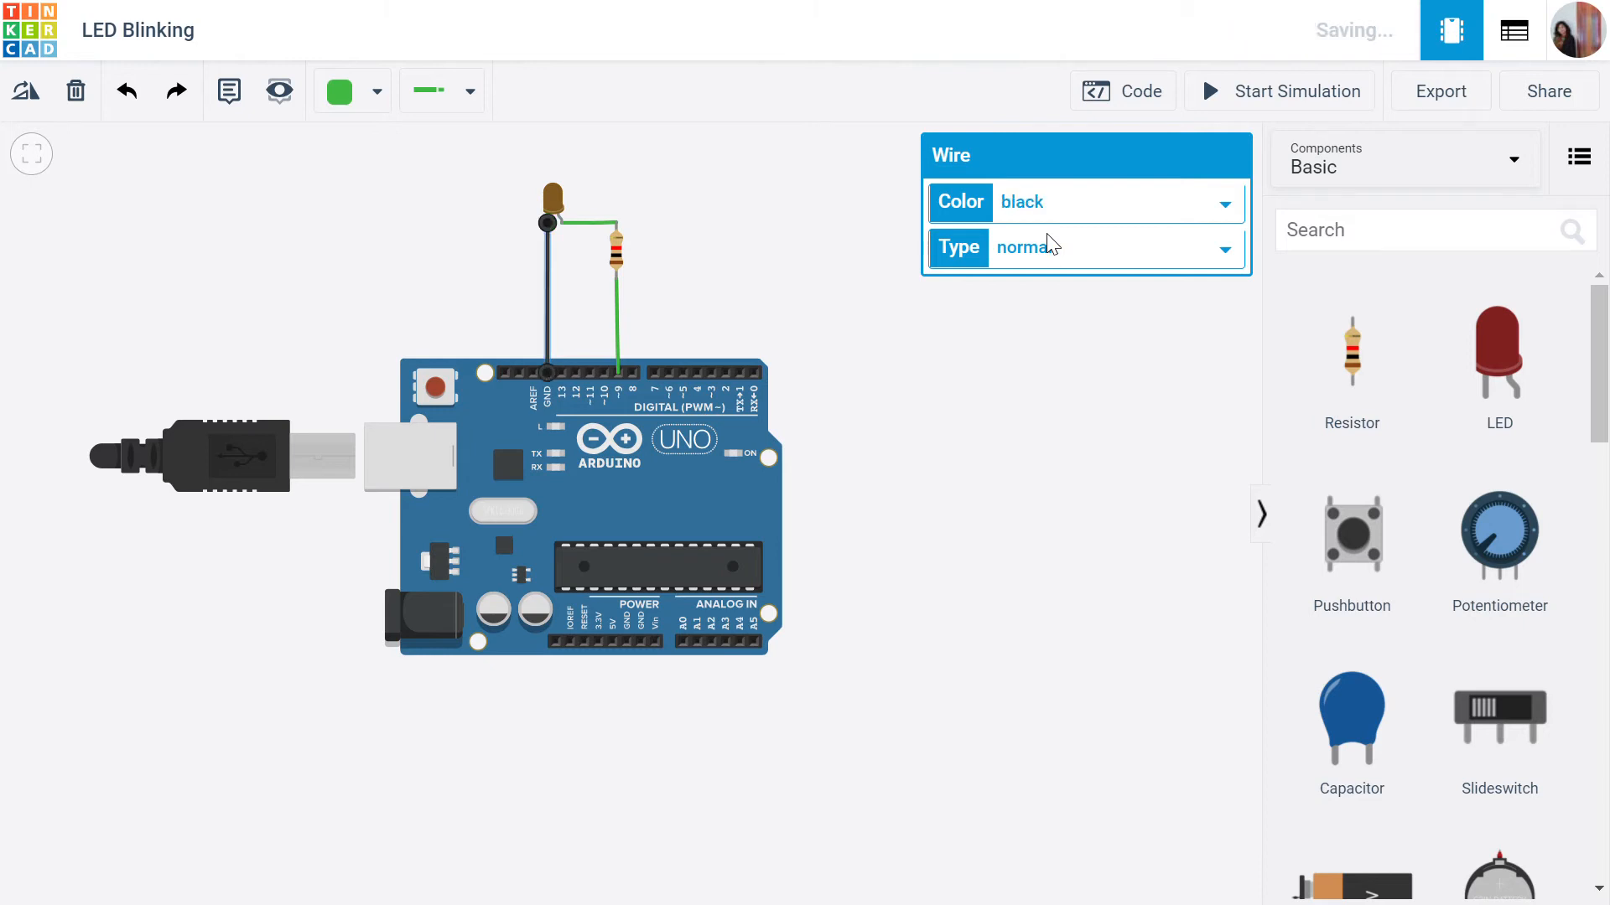
Change the color of the wire between the LED's anode and the resistor to red
{"action": "left_click", "coordinate": [597, 229]}
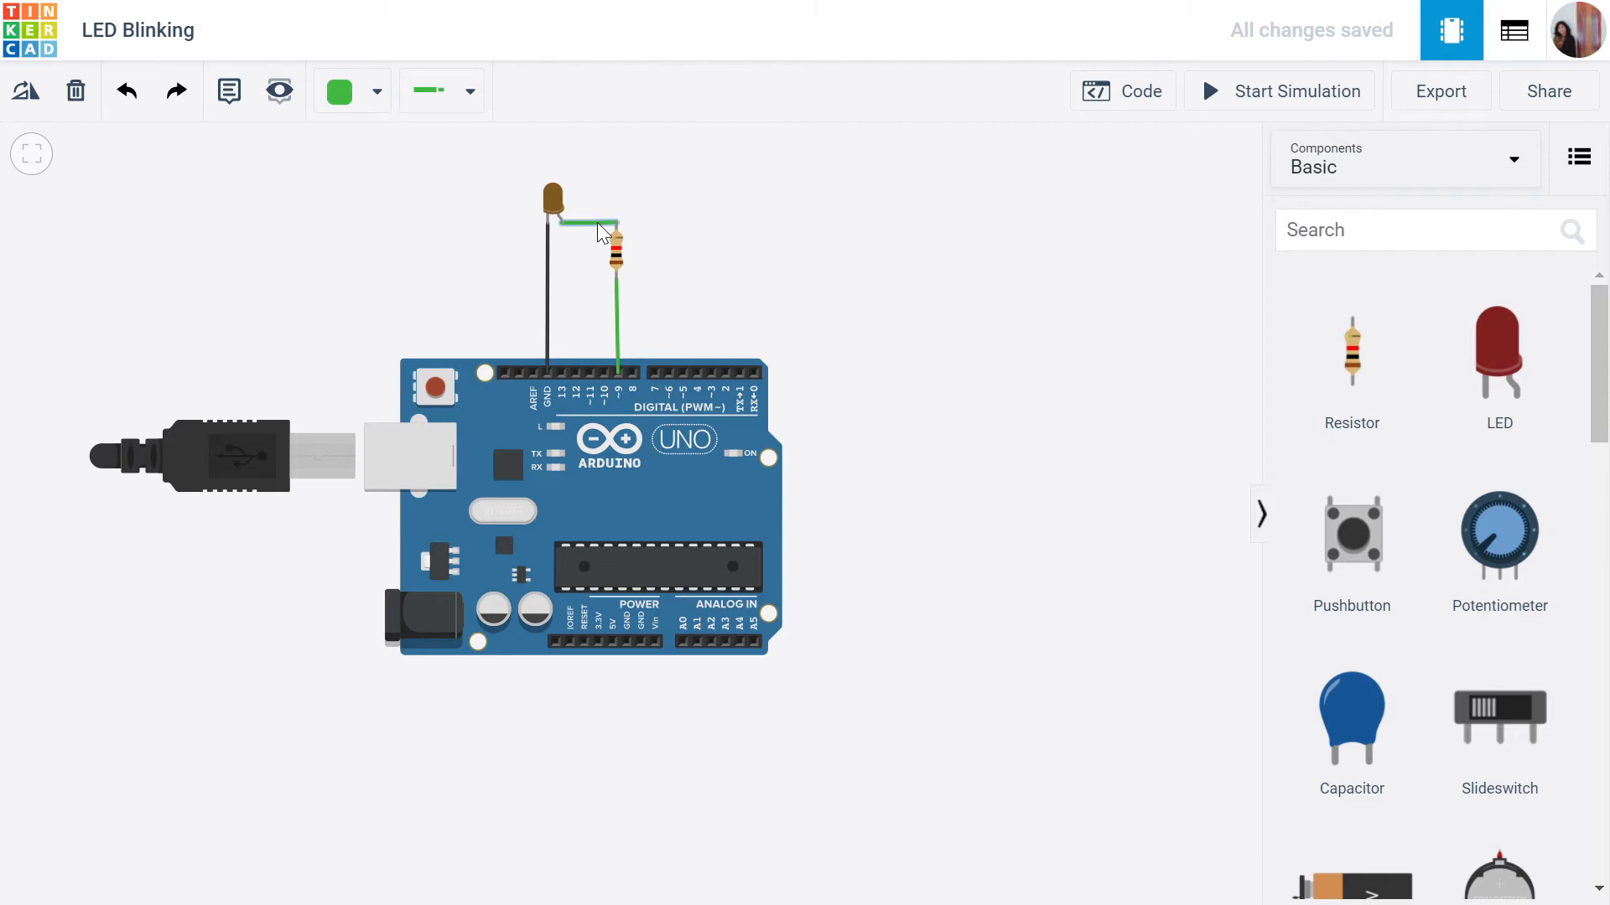
{"action": "left_click", "coordinate": [597, 224]}
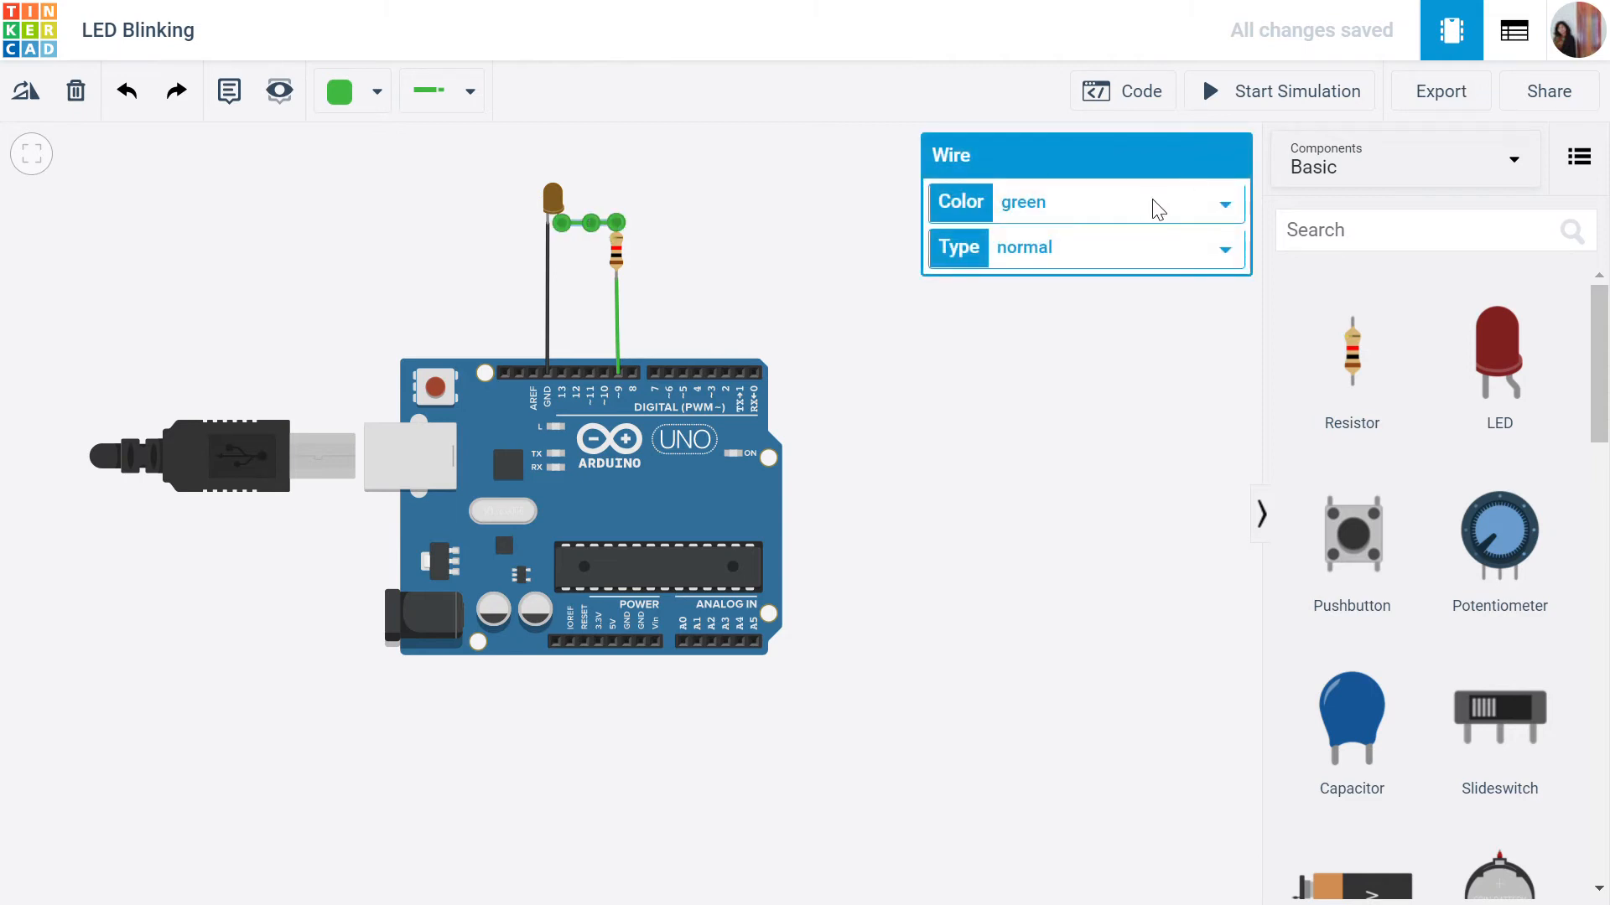
{"action": "key", "text": "1"}
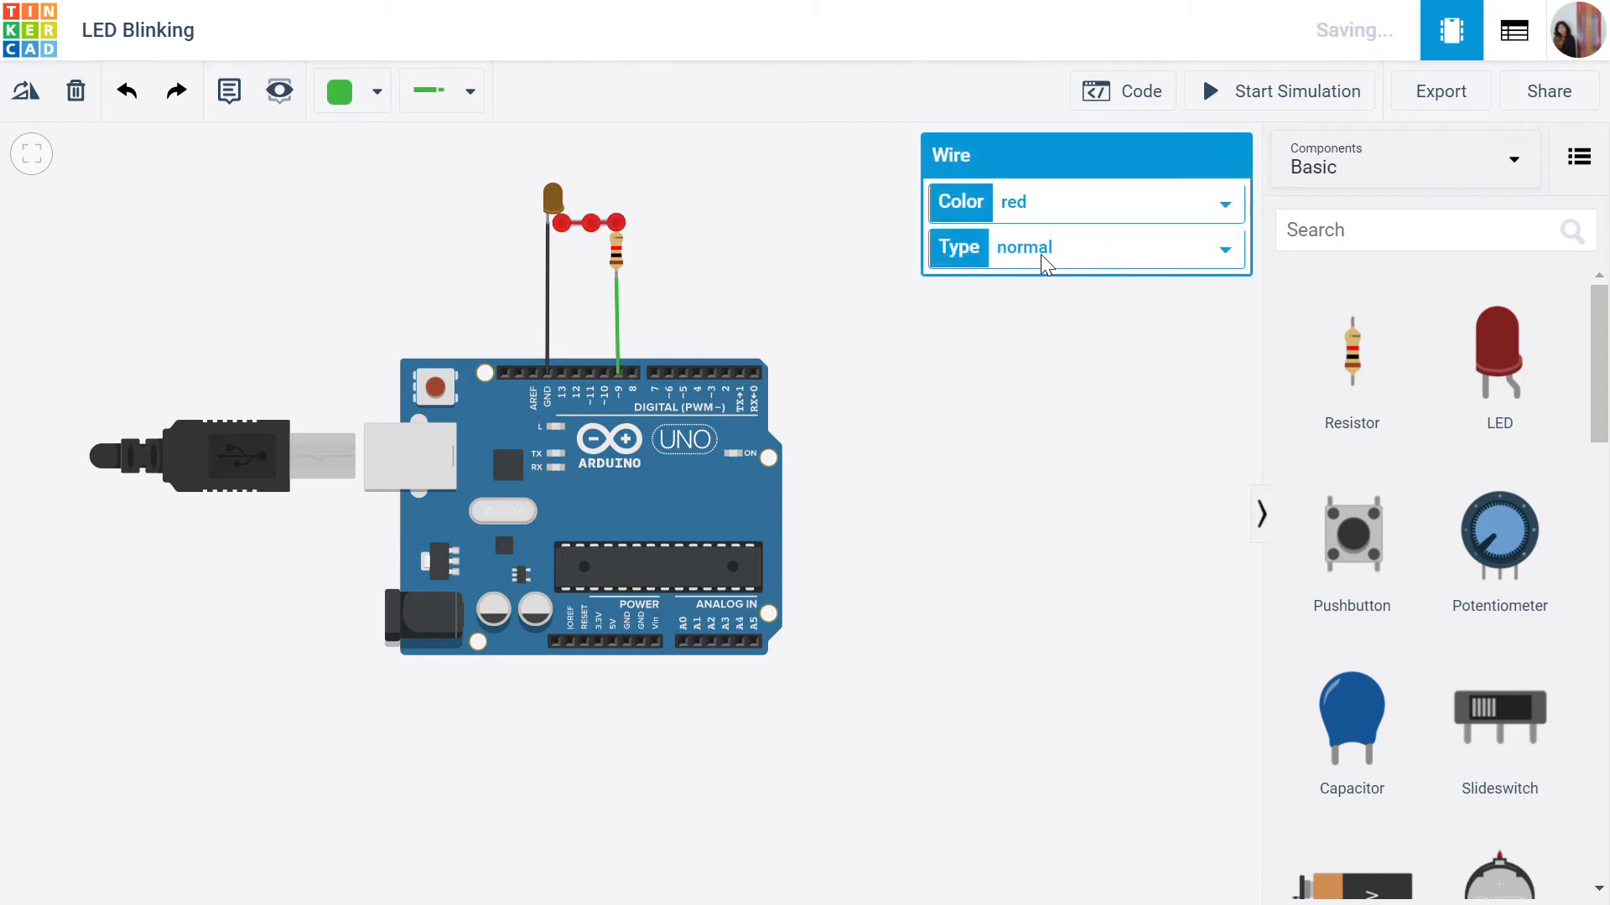
{"action": "left_click", "coordinate": [843, 245]}
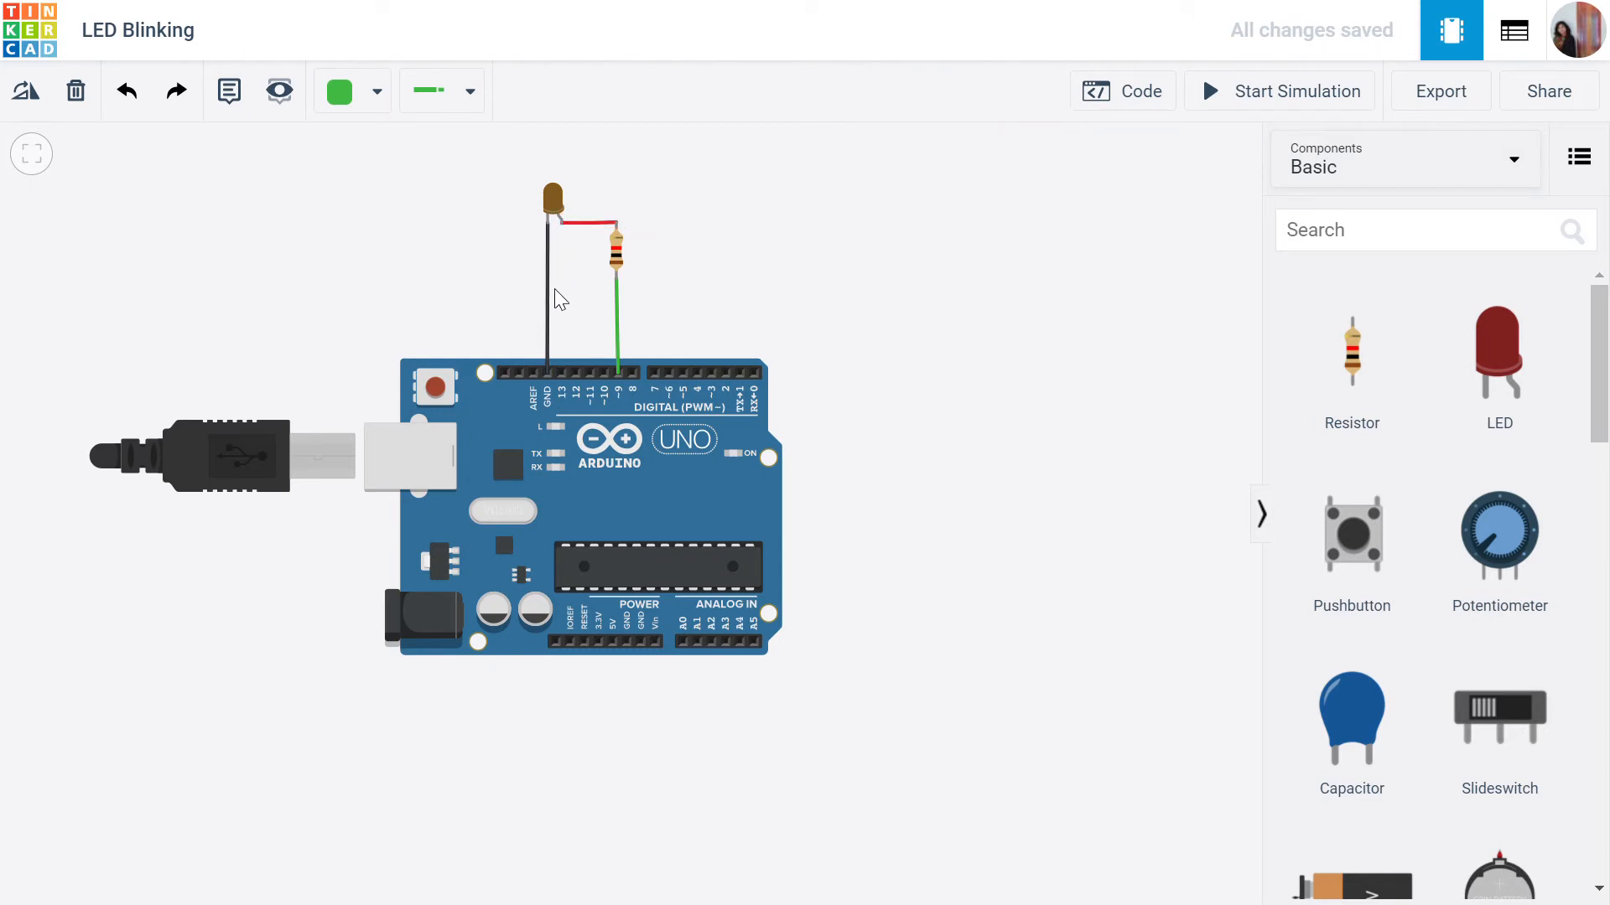
Set the resistor's resistance value to 220 and choose its unit
{"action": "left_click", "coordinate": [617, 248]}
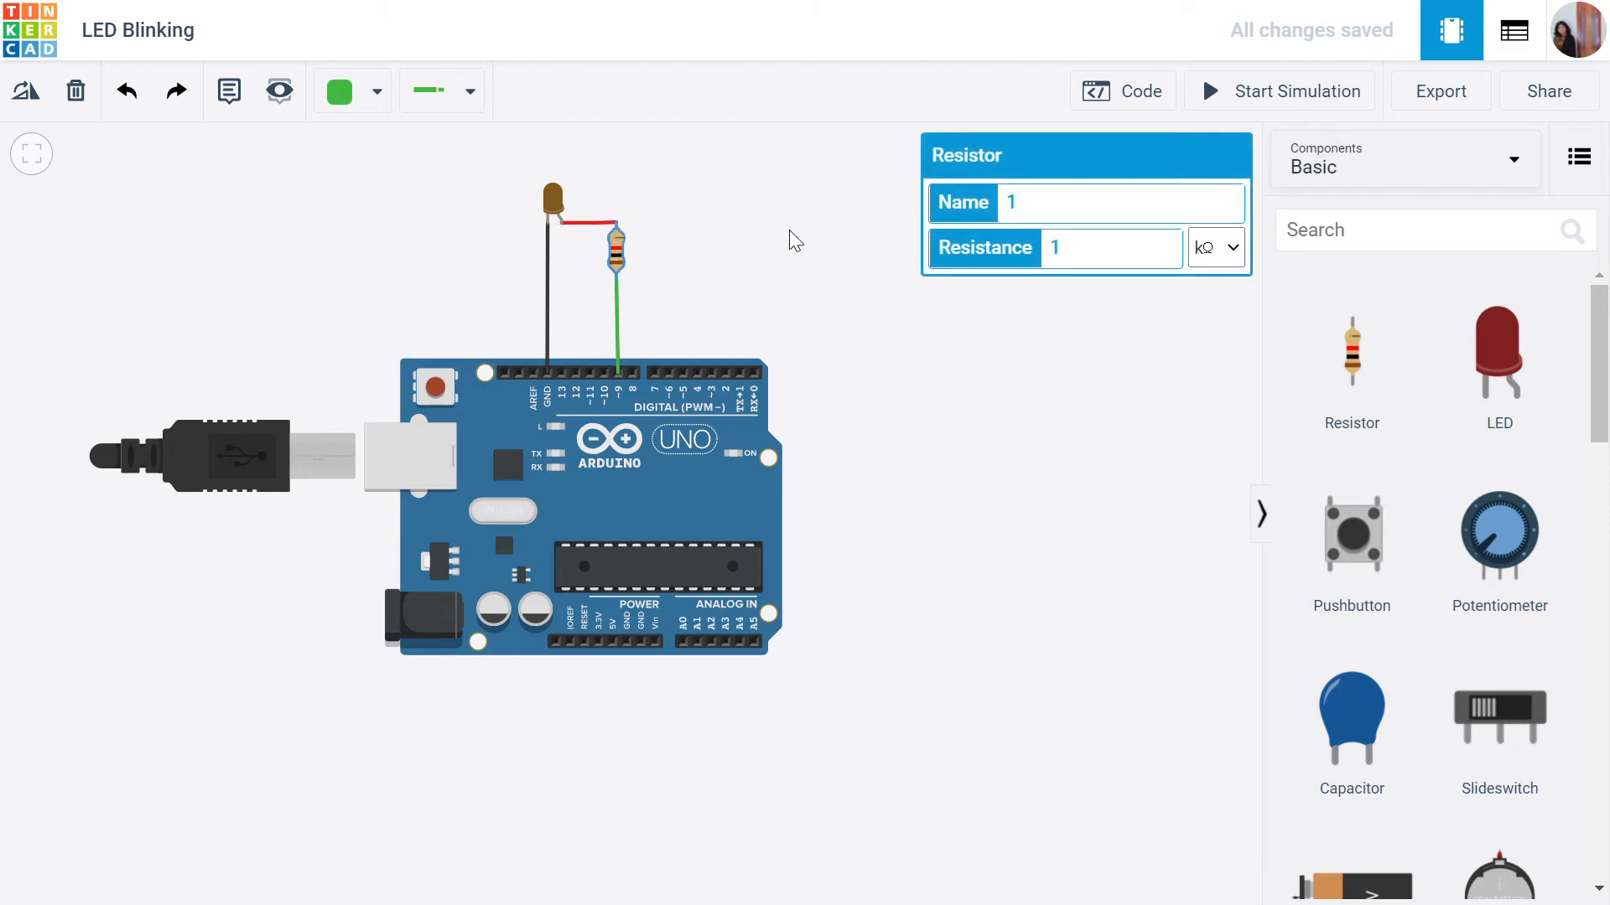
{"action": "left_click", "coordinate": [1108, 265]}
{"action": "key", "text": "BackSpace"}
{"action": "type", "text": "220"}
{"action": "left_click", "coordinate": [1204, 362]}
{"action": "left_click", "coordinate": [1203, 372]}
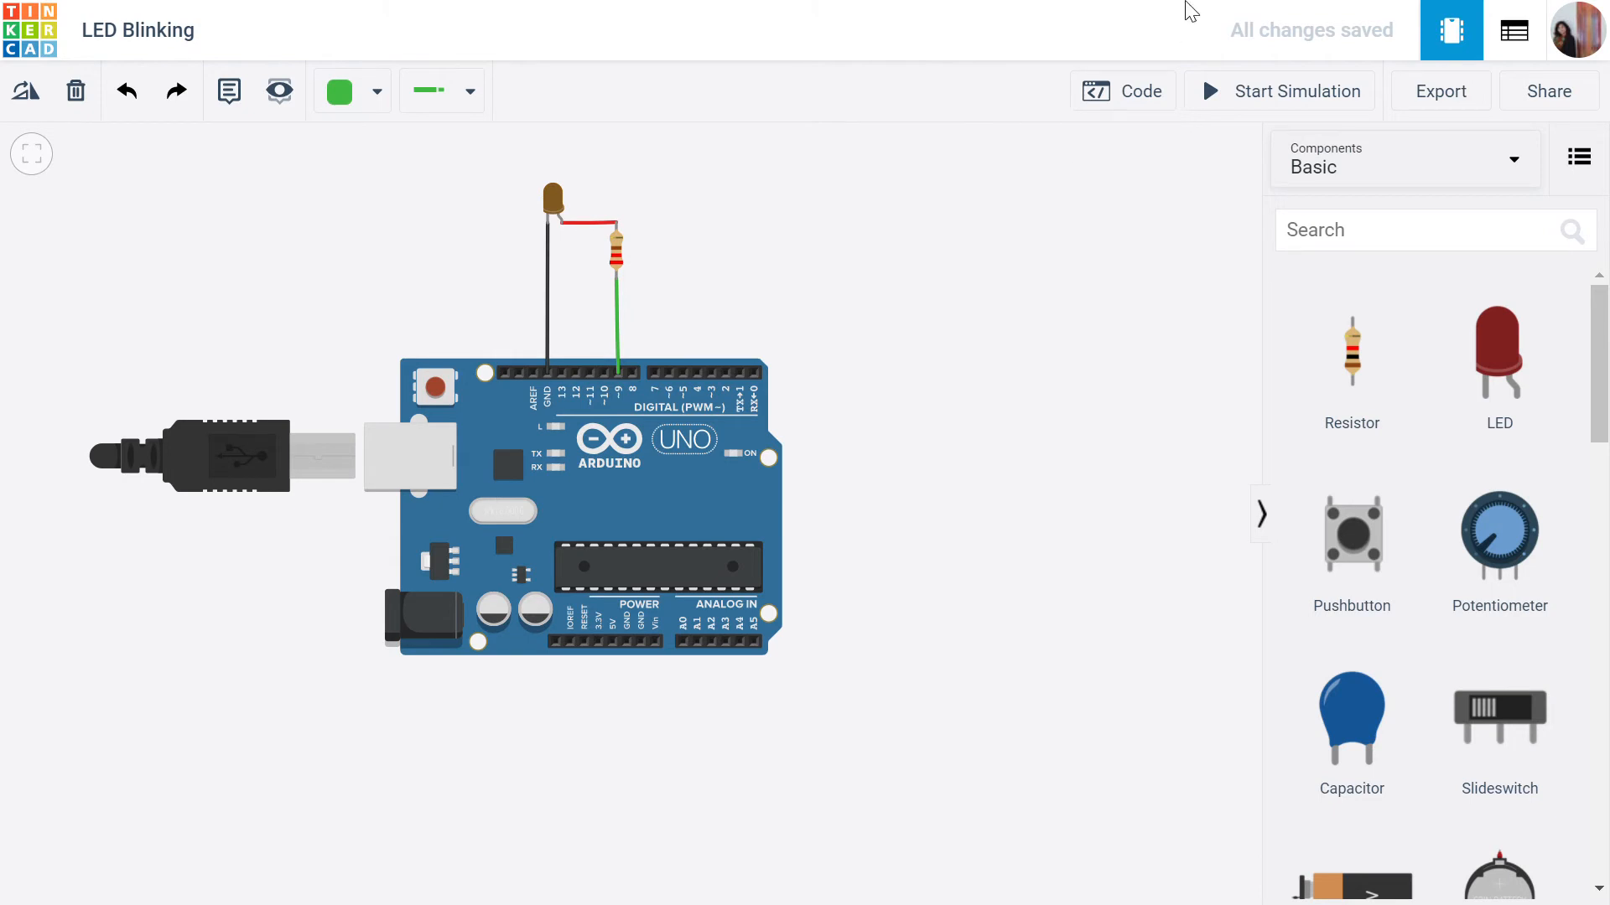
Open the Arduino's code editor, keep it in Blocks mode, and delete all the default built-in LED and wait blocks
{"action": "left_click", "coordinate": [1149, 110]}
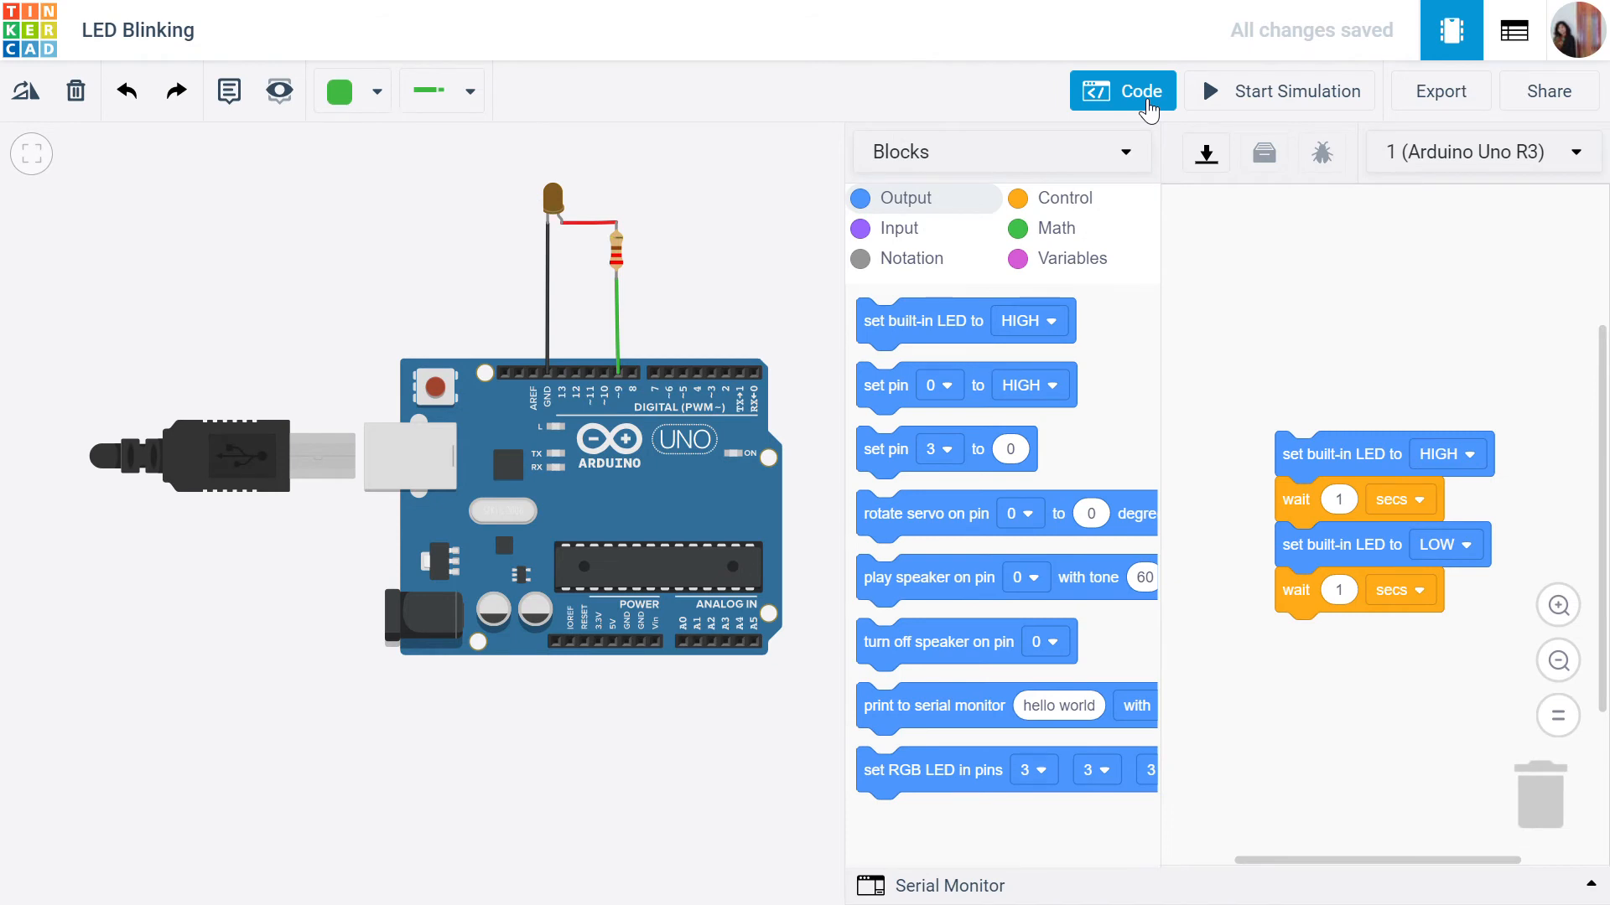
{"action": "left_click", "coordinate": [936, 163]}
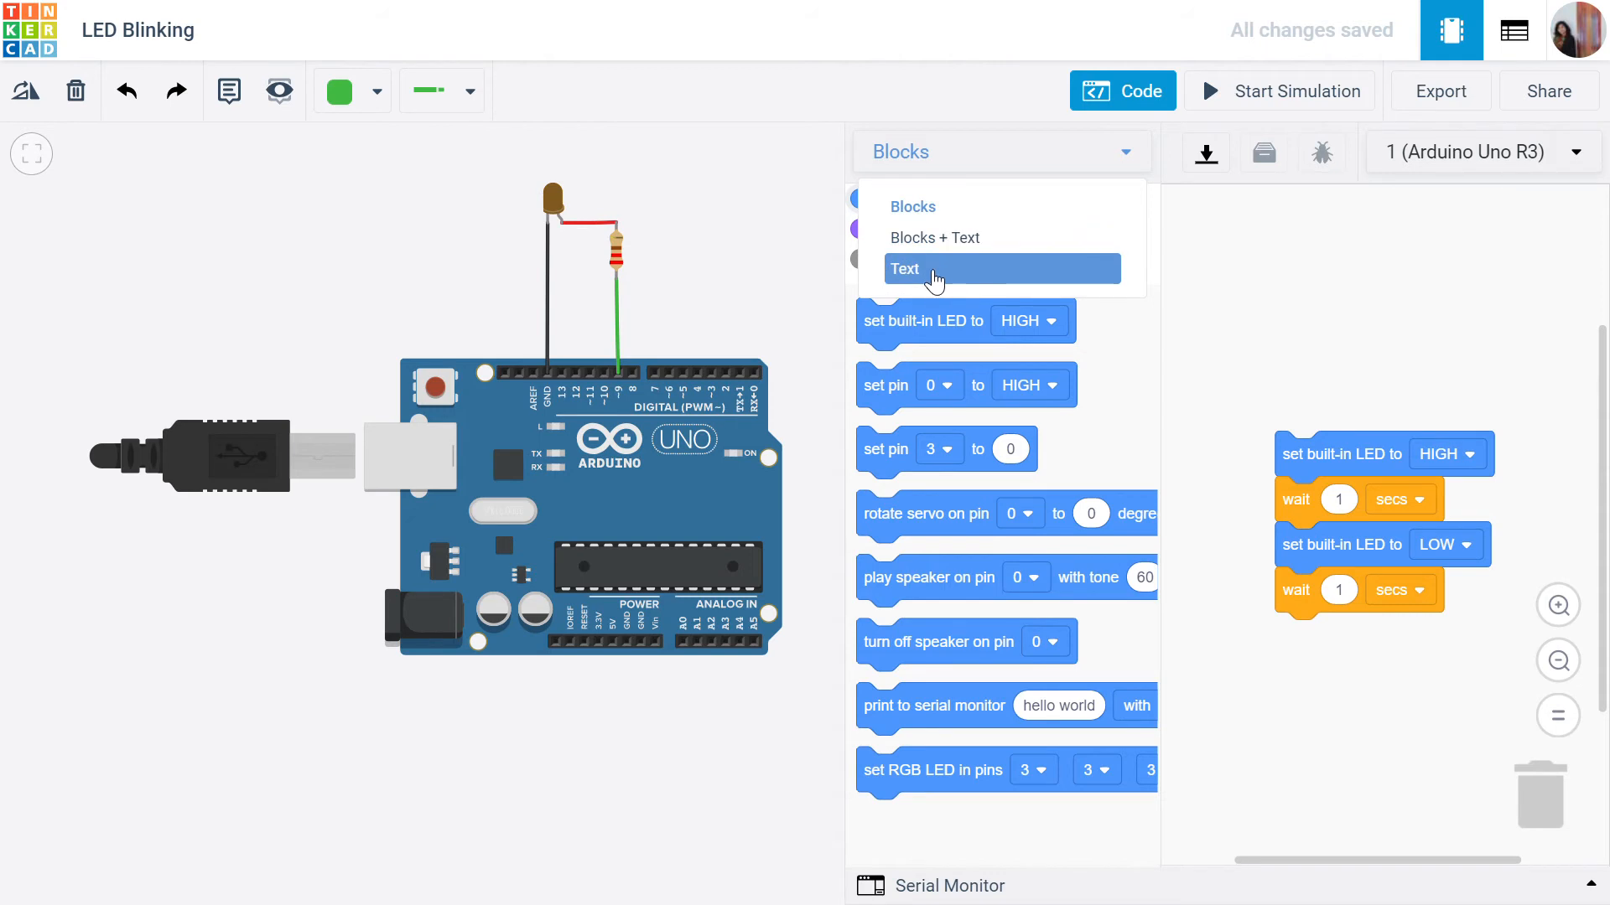
{"action": "left_click", "coordinate": [919, 206]}
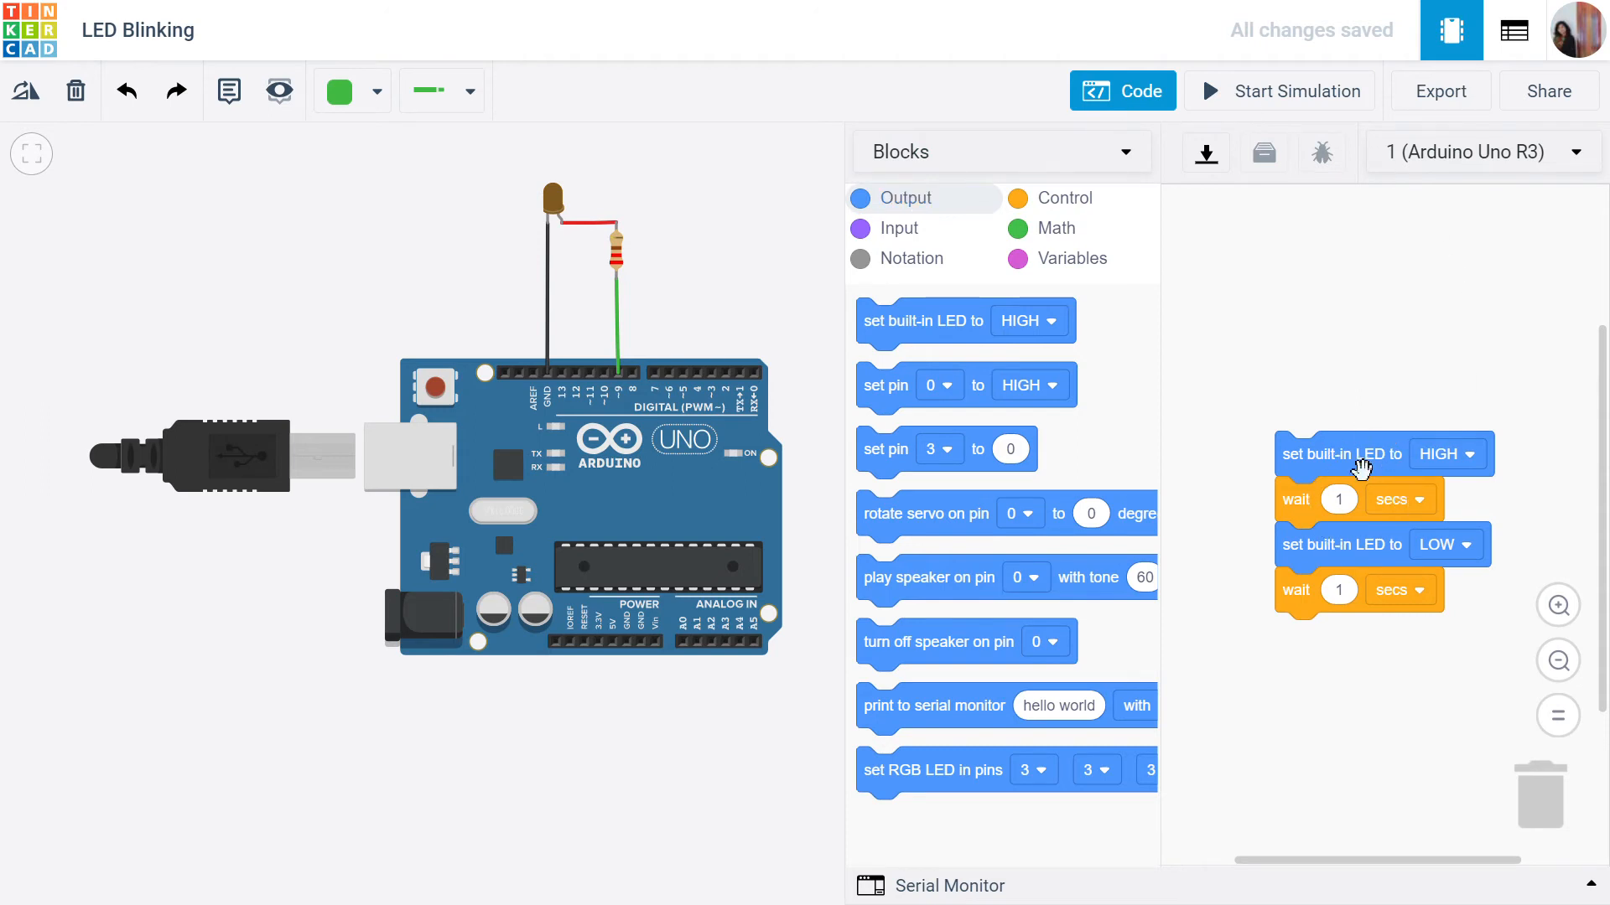
{"action": "left_click_drag", "start_coordinate": [1358, 504], "coordinate": [1538, 784]}
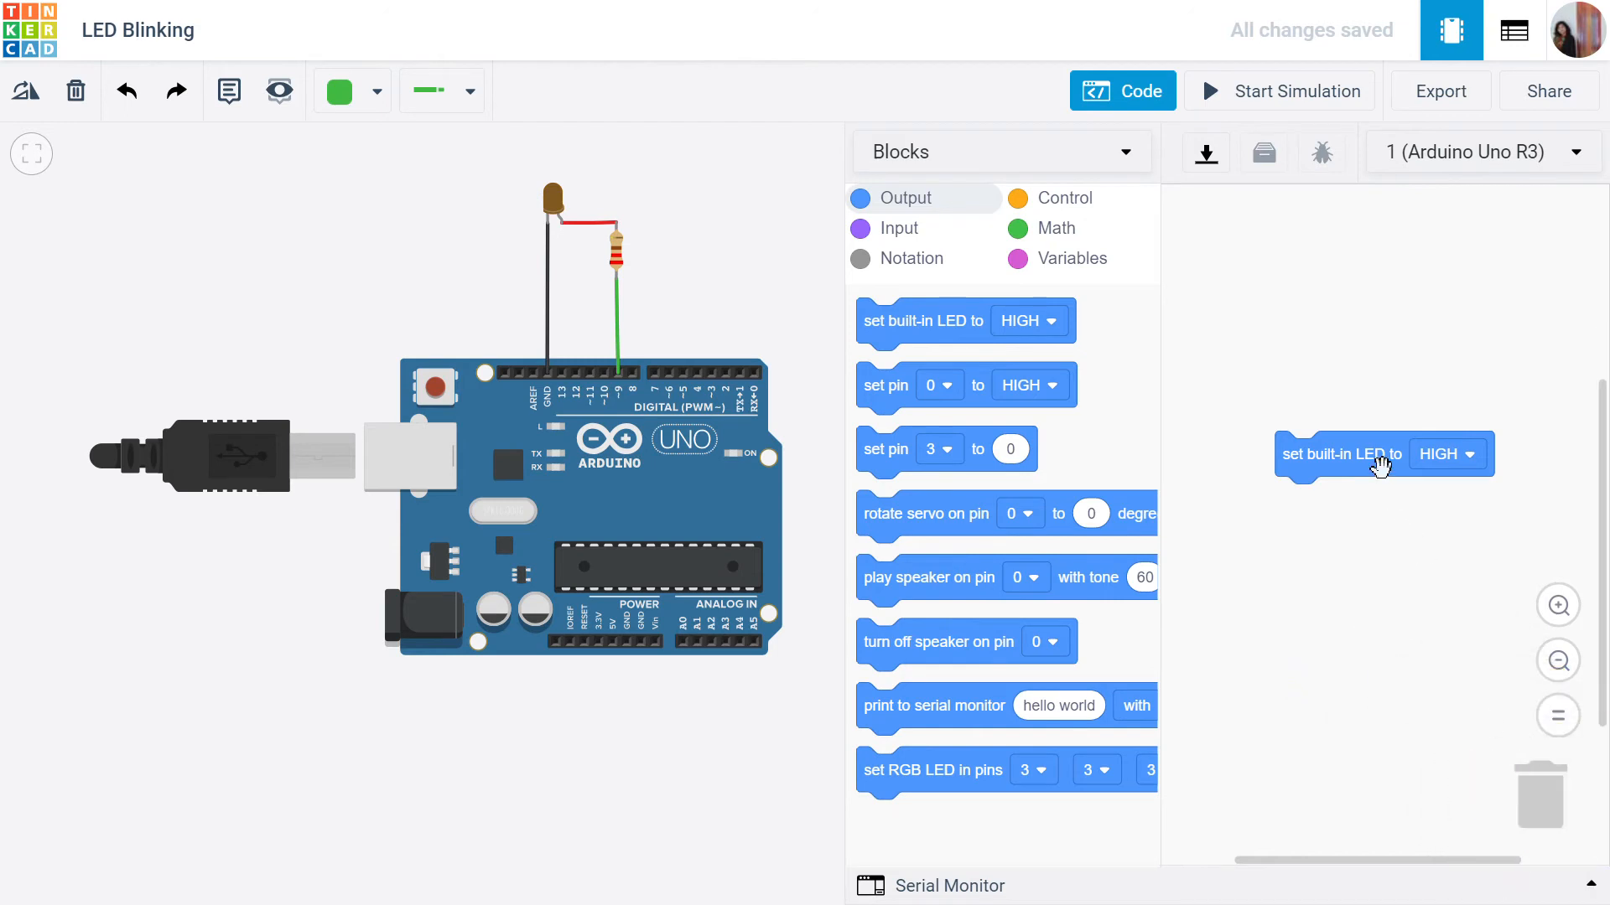
{"action": "left_click_drag", "start_coordinate": [1376, 460], "coordinate": [1574, 800]}
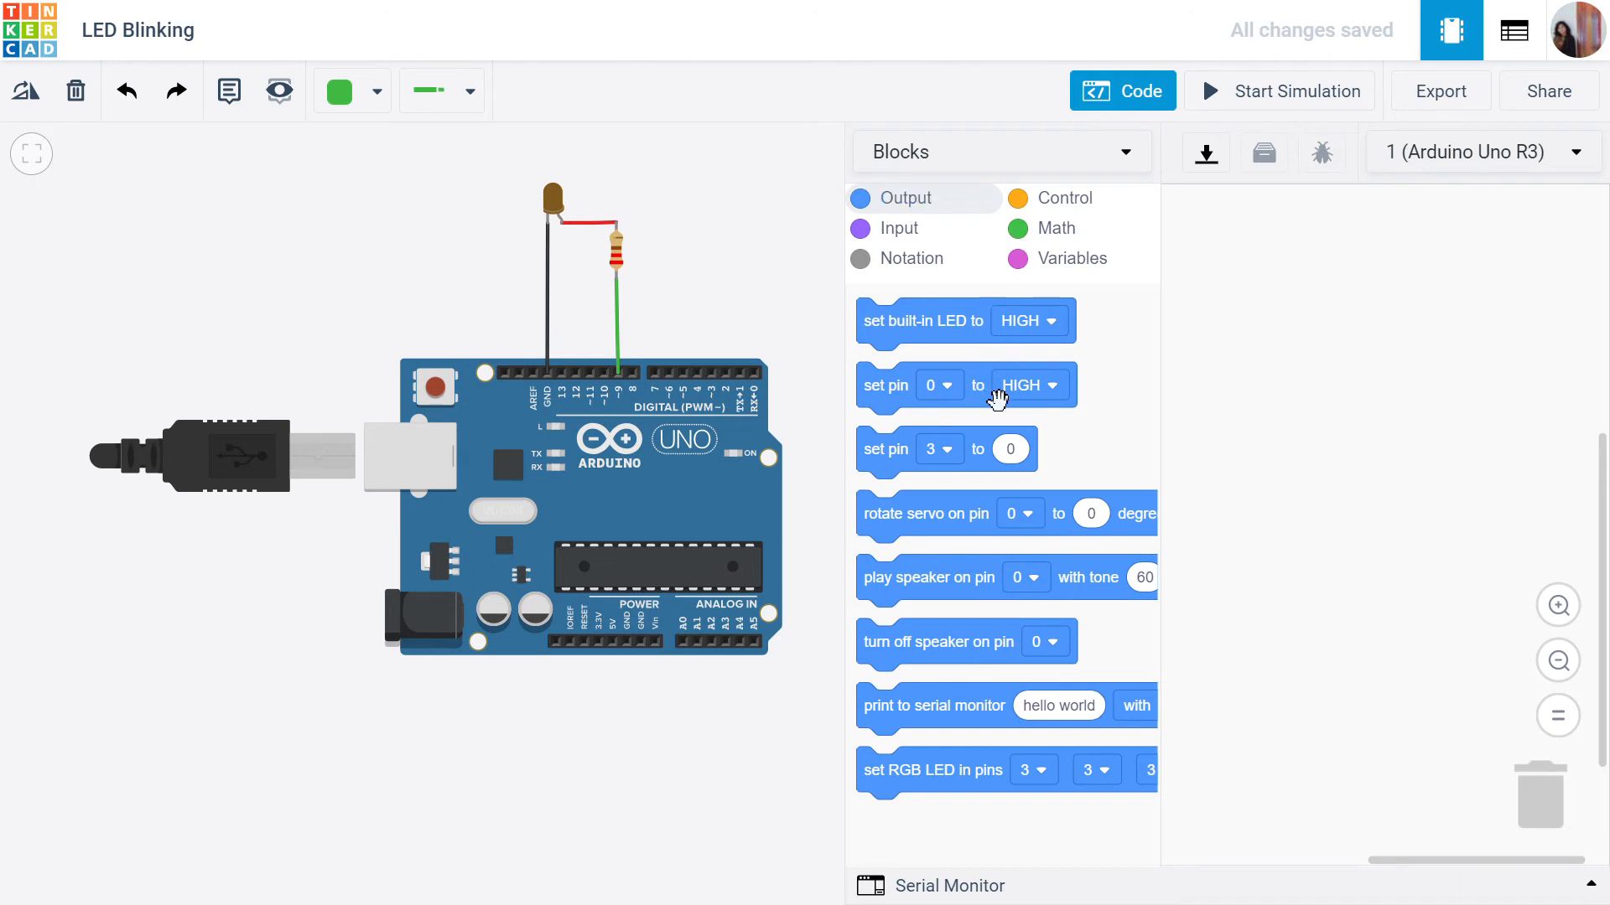
Add a digital set pin output block to the empty program, choose pin 9 and keep it at HIGH
{"action": "left_click_drag", "start_coordinate": [997, 399], "coordinate": [1359, 307]}
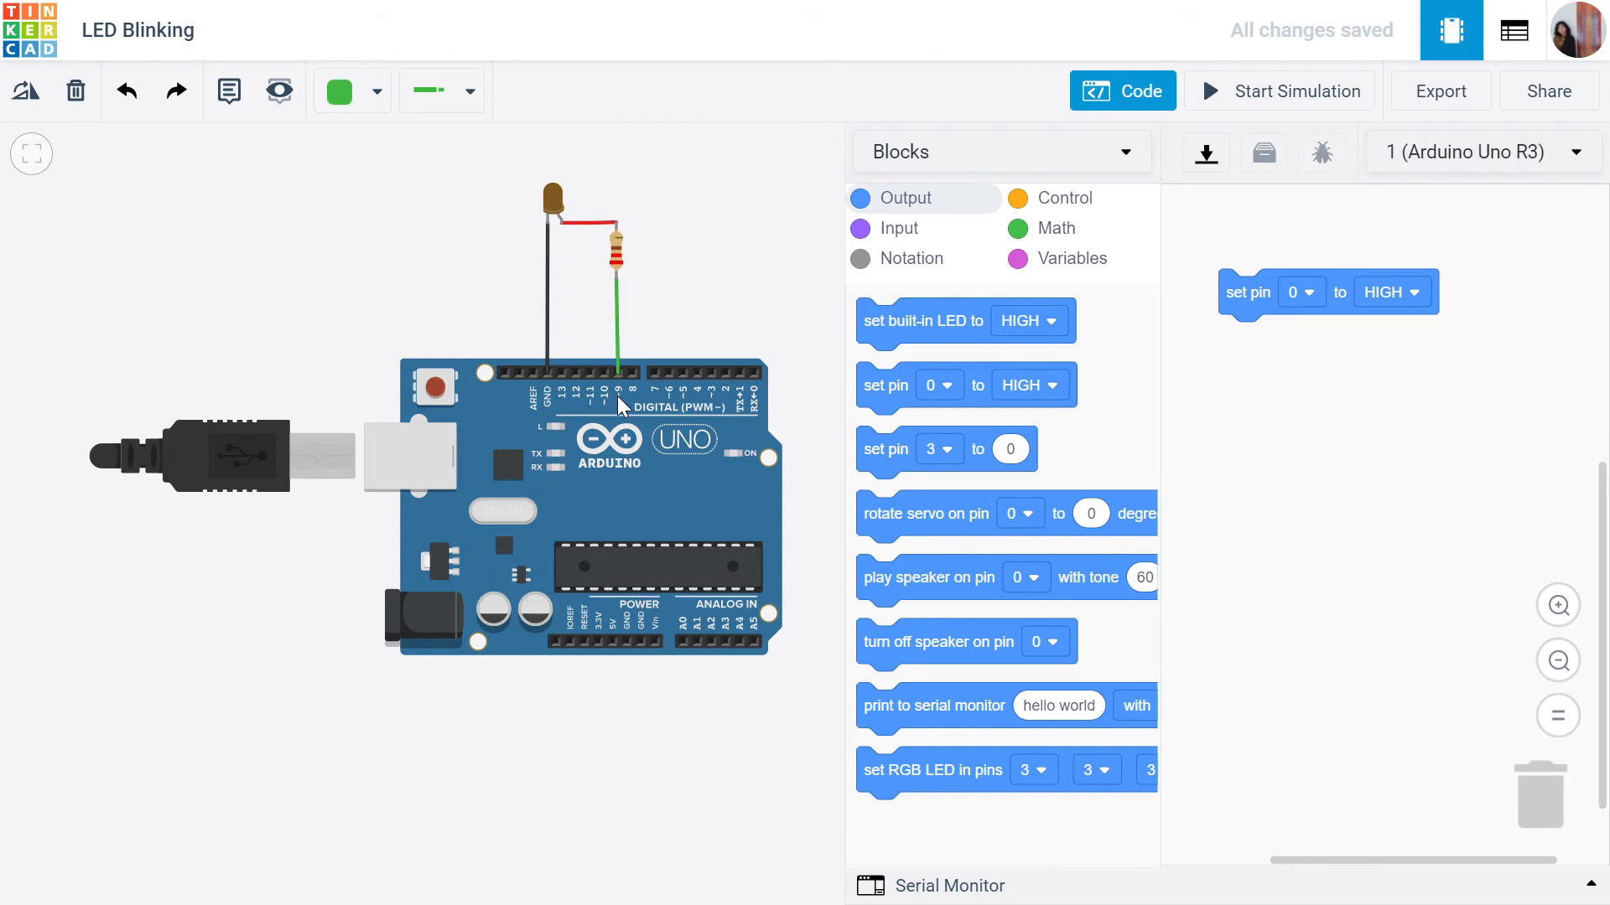
{"action": "left_click", "coordinate": [1306, 290]}
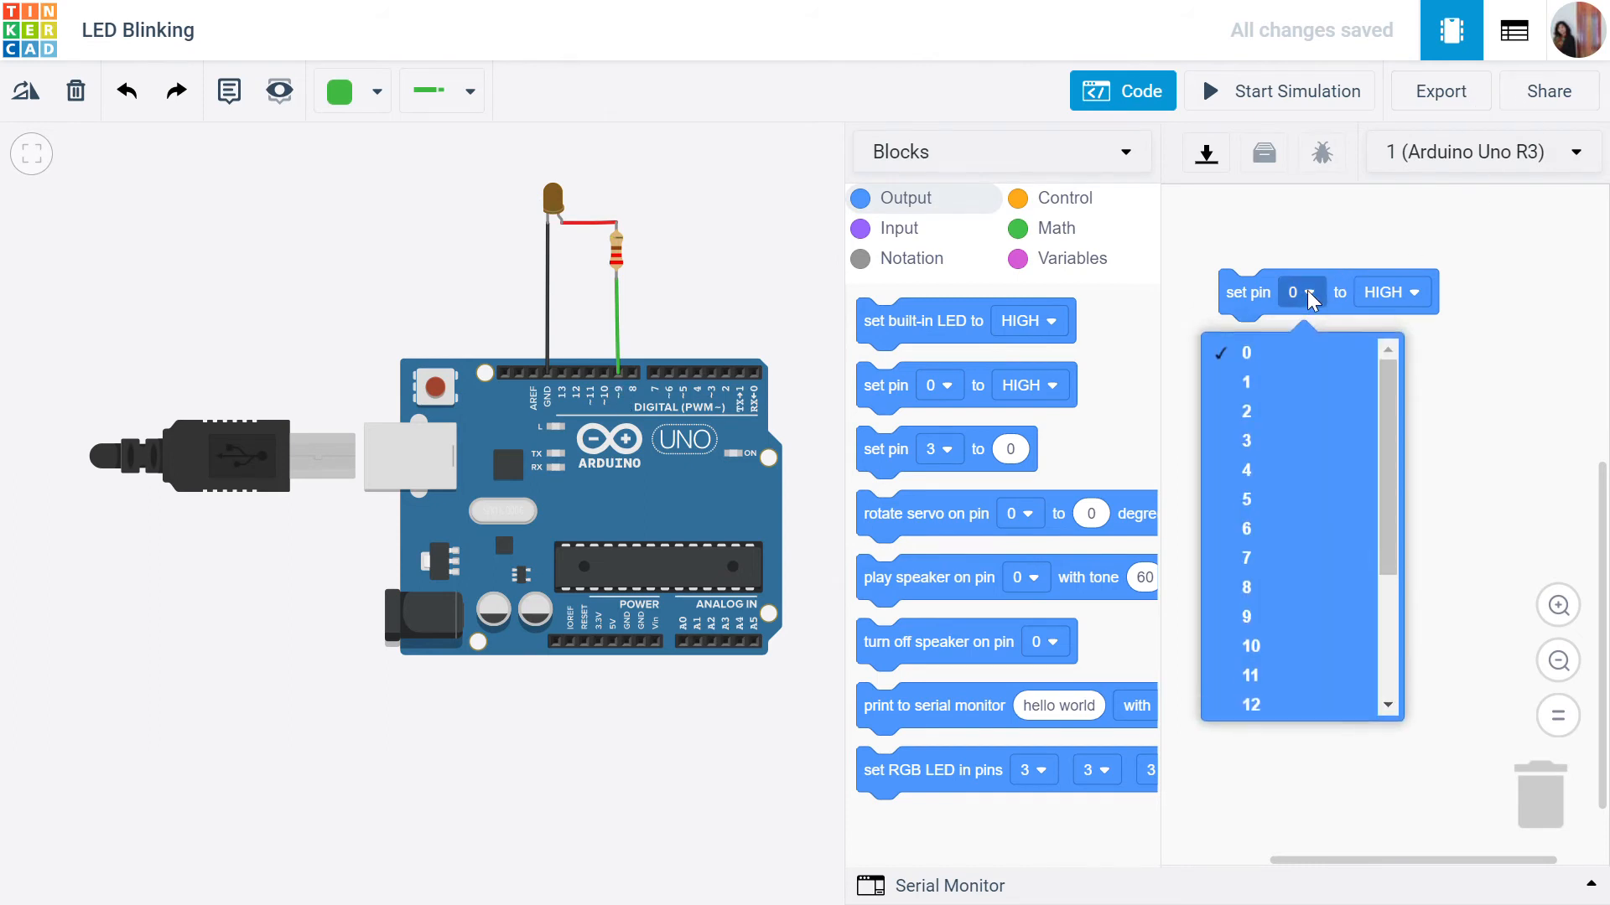
{"action": "left_click", "coordinate": [1250, 607]}
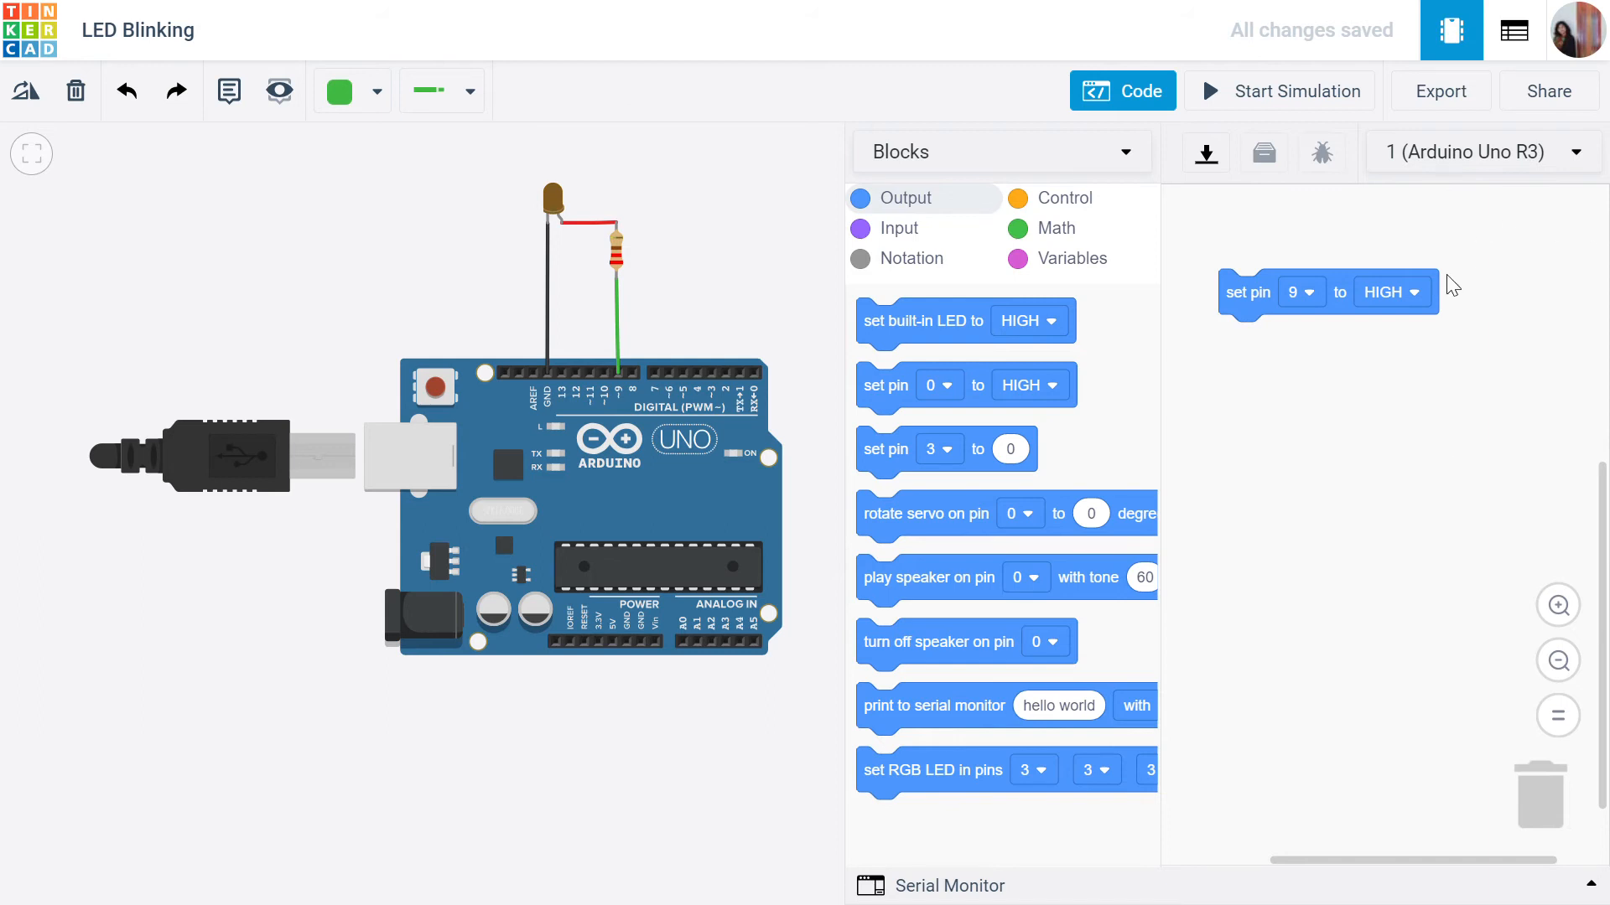
{"action": "left_click", "coordinate": [1416, 294]}
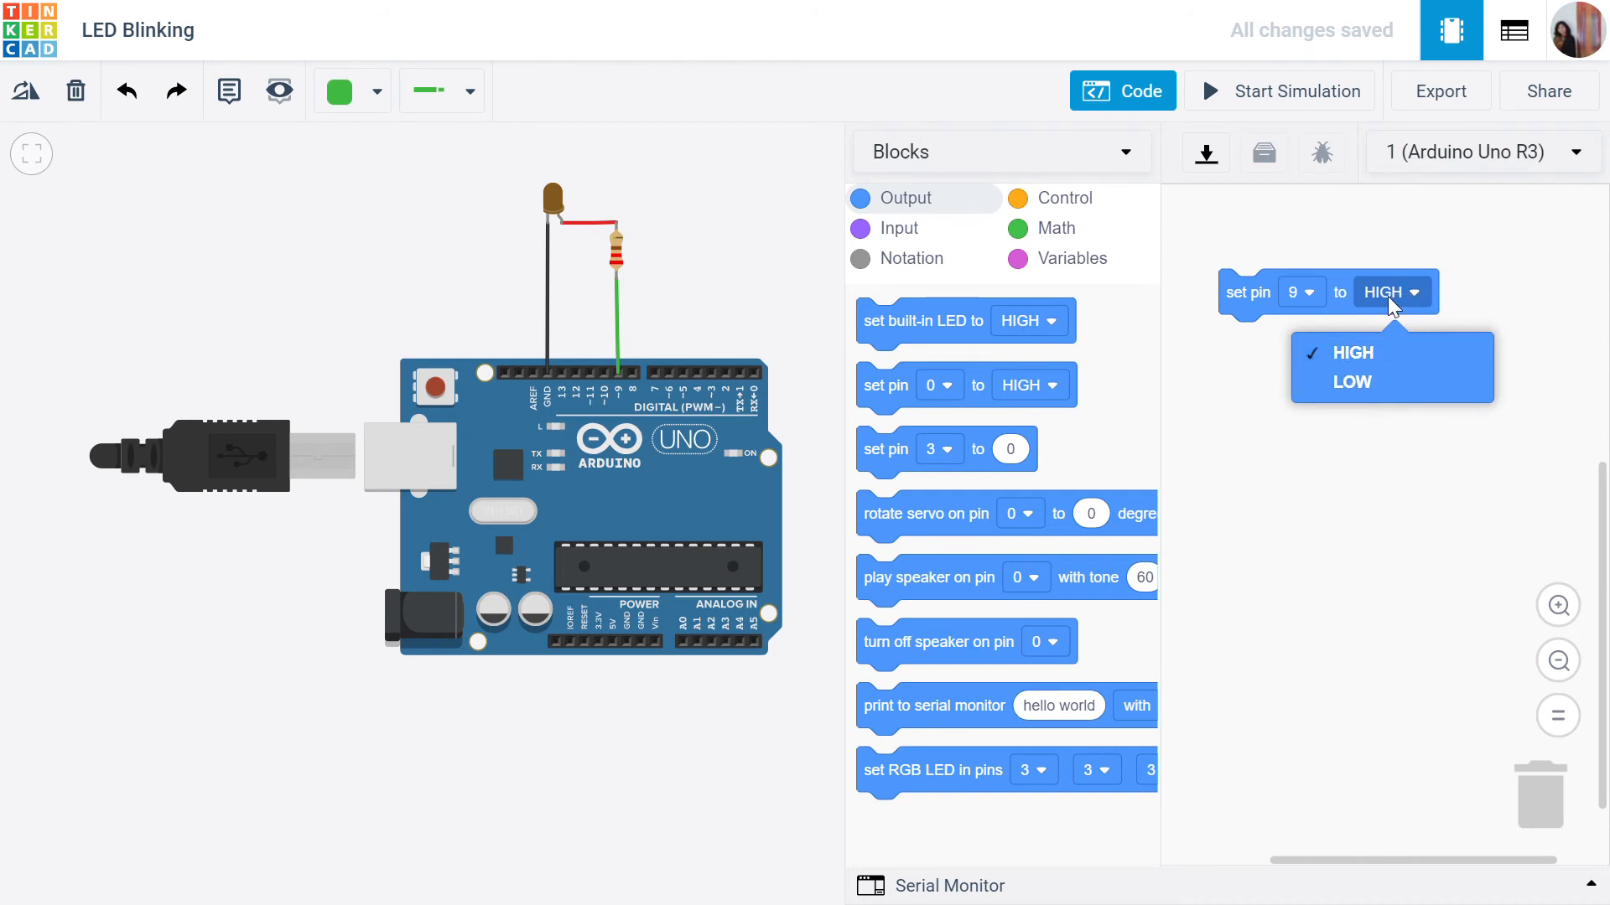
Attach a wait block of 1 secs directly below the set pin 9 HIGH block
{"action": "left_click", "coordinate": [1095, 204]}
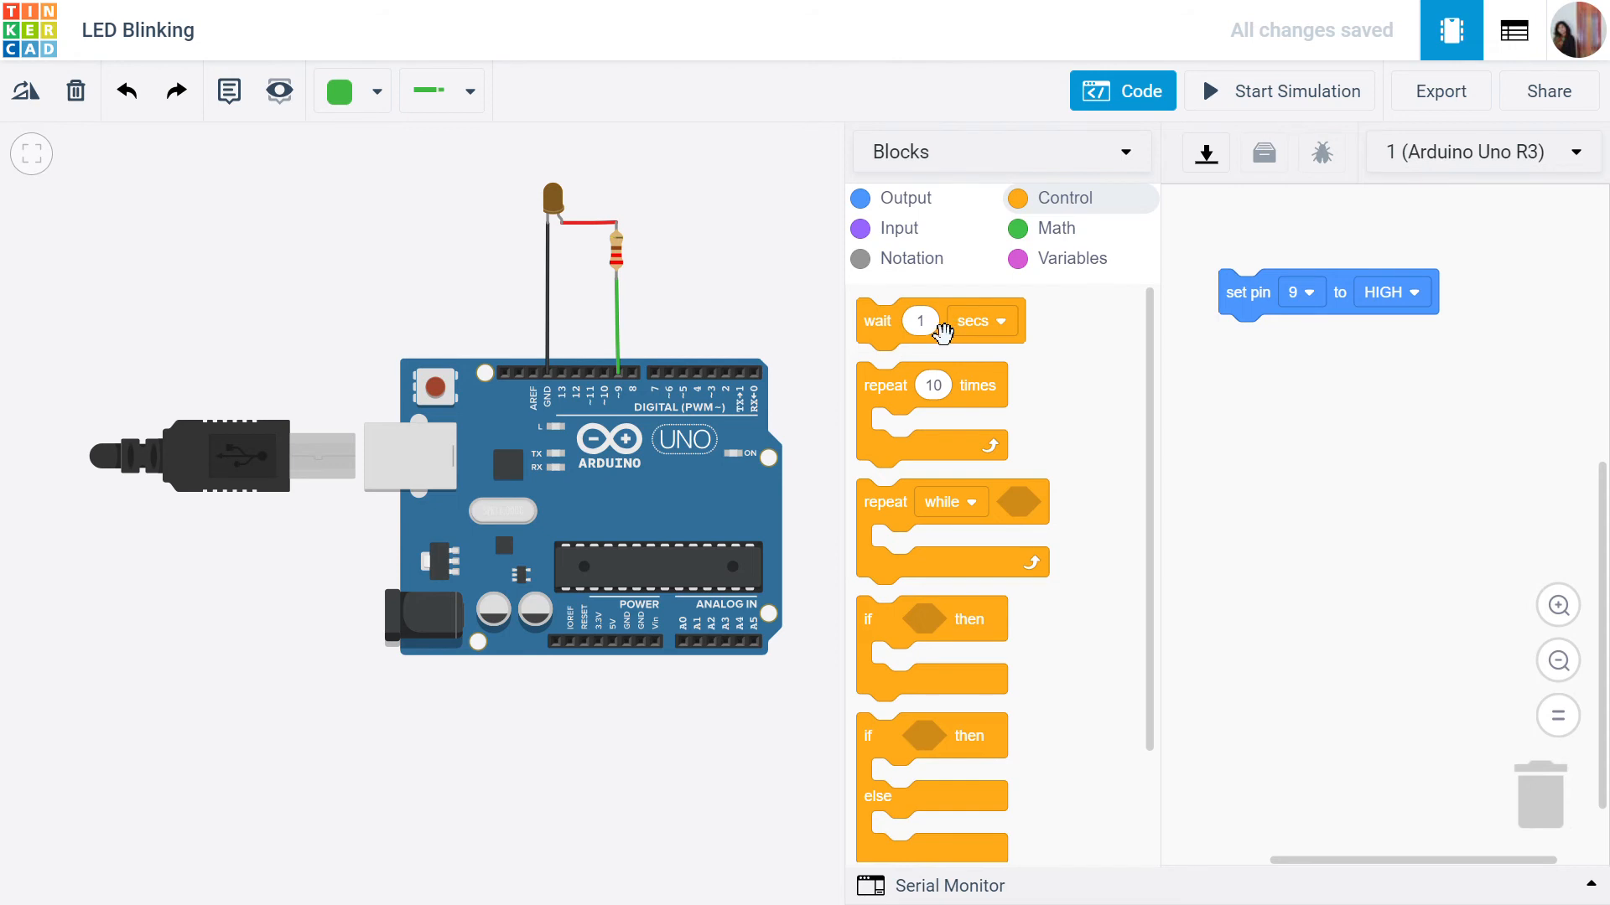
{"action": "left_click_drag", "start_coordinate": [943, 333], "coordinate": [1299, 359]}
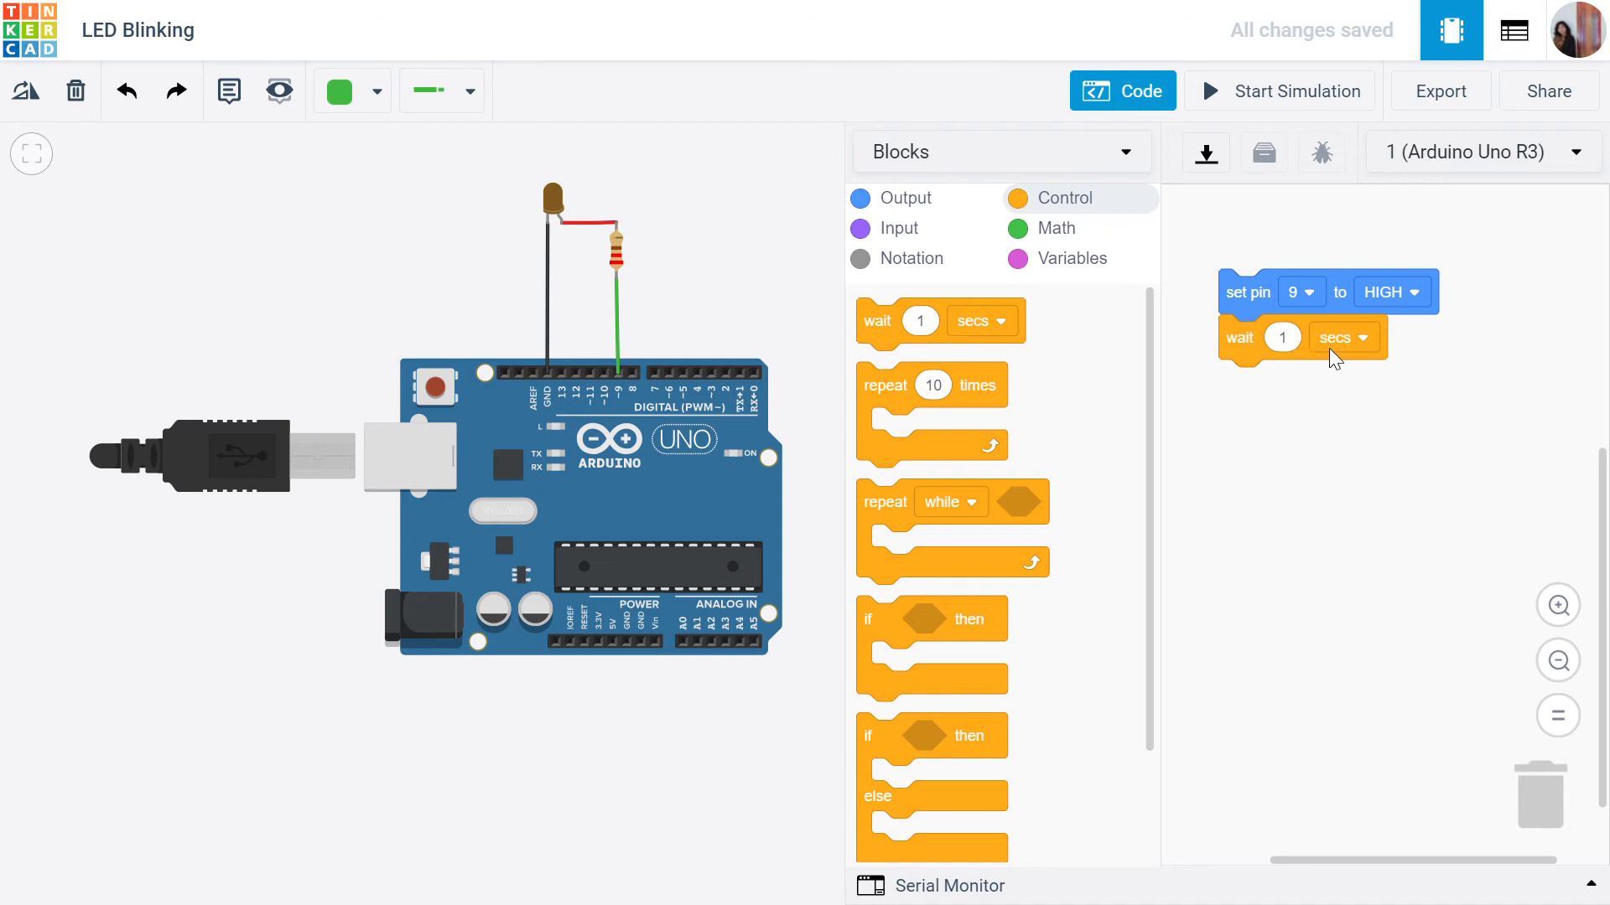
{"action": "left_click", "coordinate": [1361, 339]}
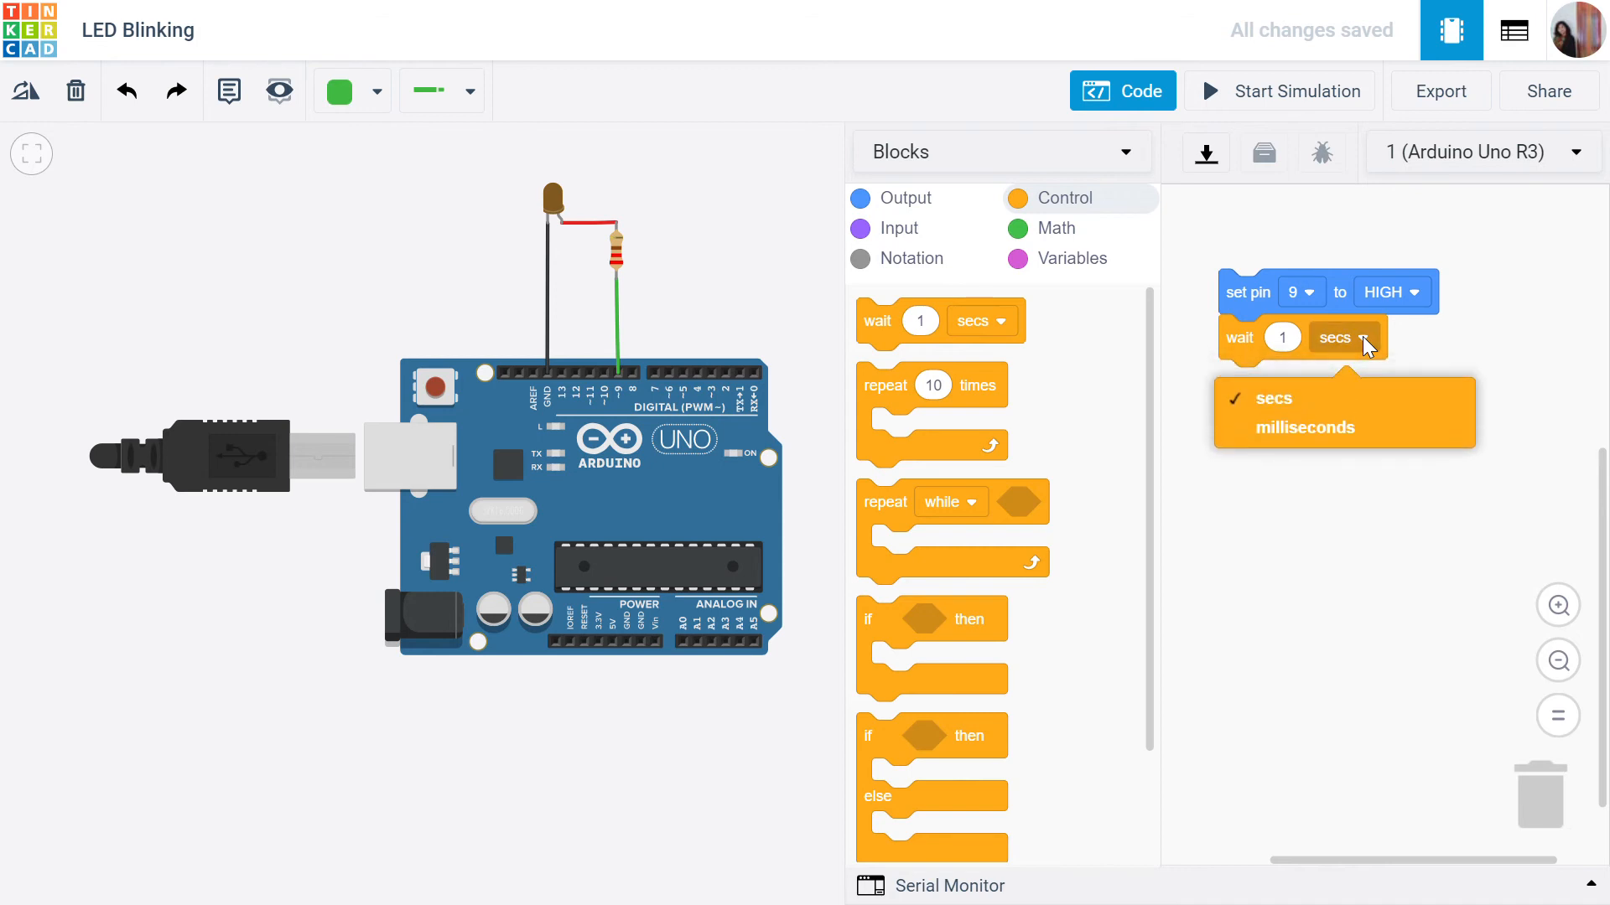
{"action": "left_click", "coordinate": [1427, 340]}
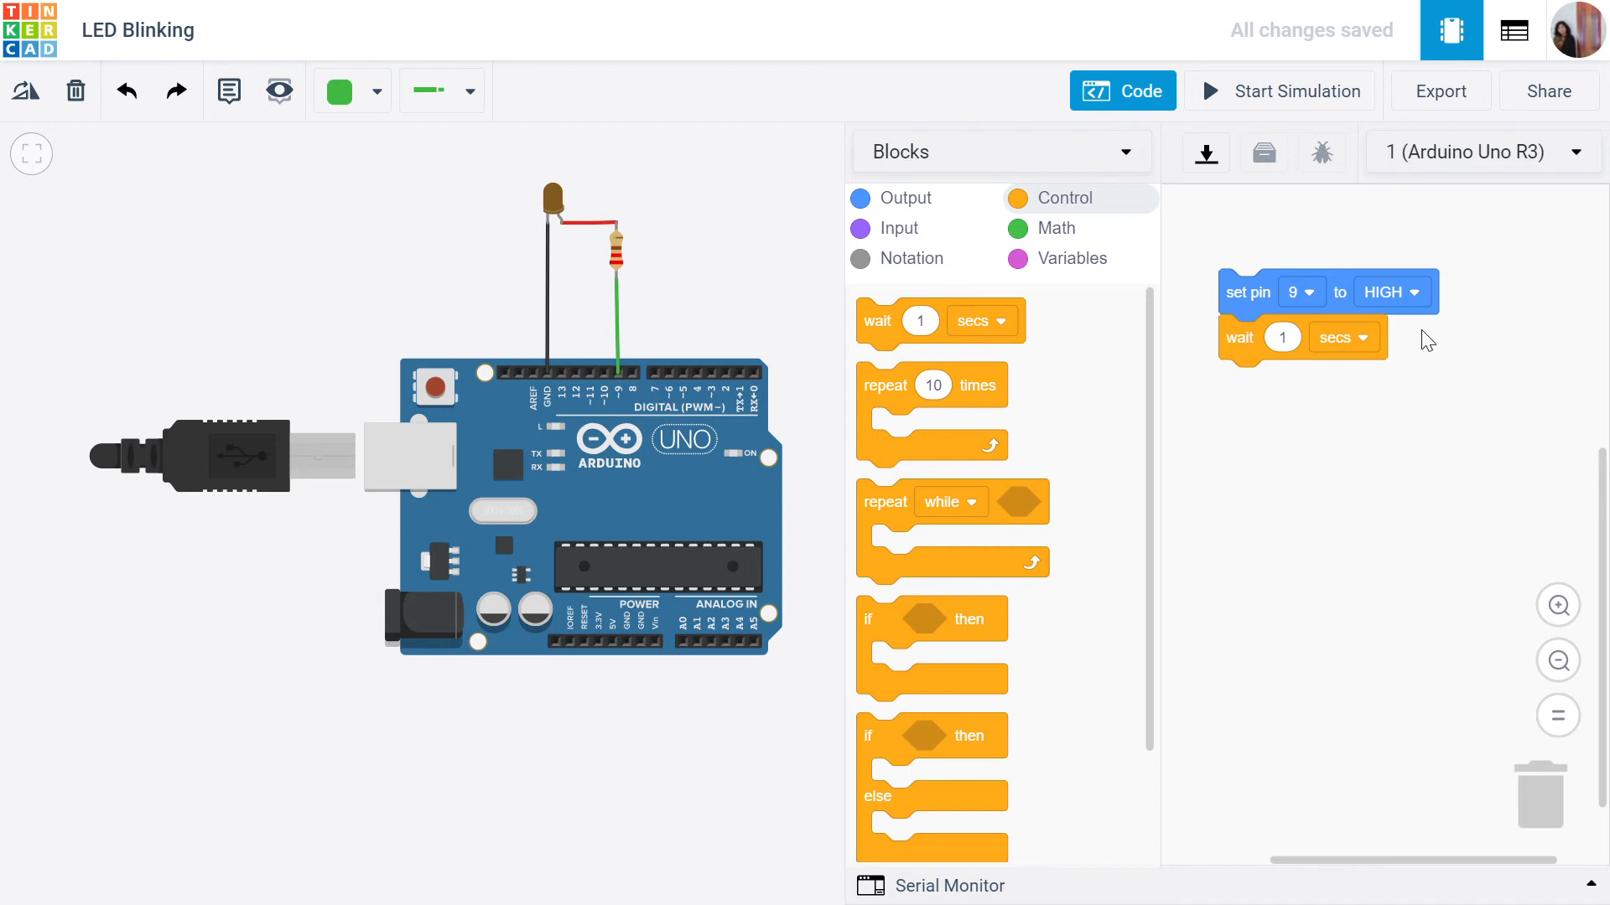
Attach a second set pin block below the wait block and set it to pin 9 and LOW
{"action": "left_click", "coordinate": [930, 203]}
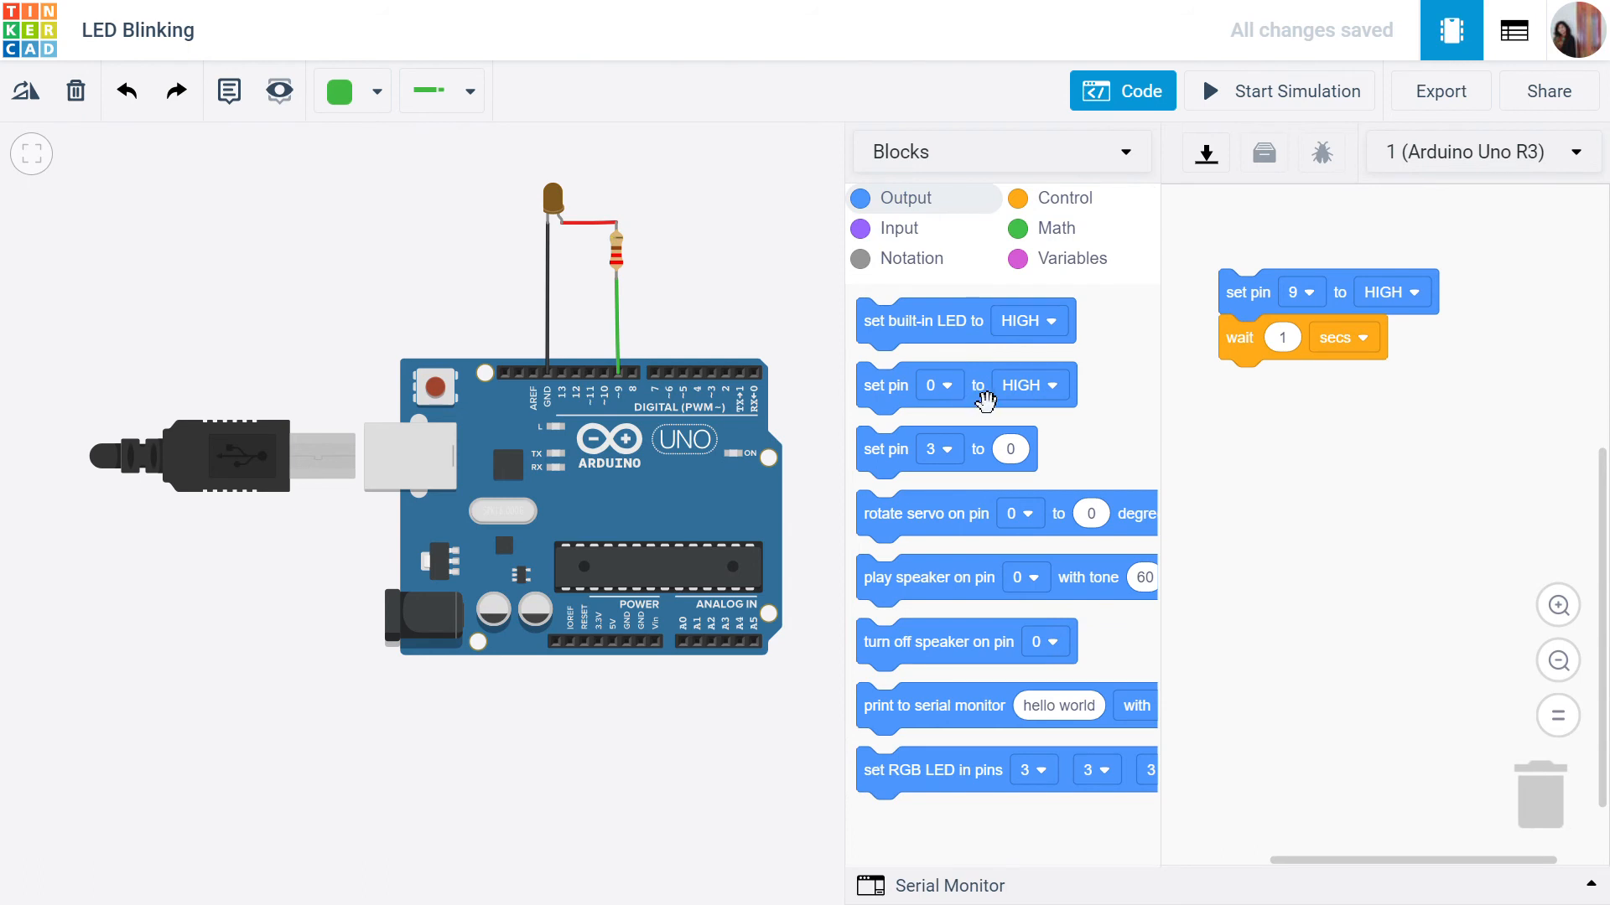
{"action": "left_click_drag", "start_coordinate": [985, 402], "coordinate": [1347, 399]}
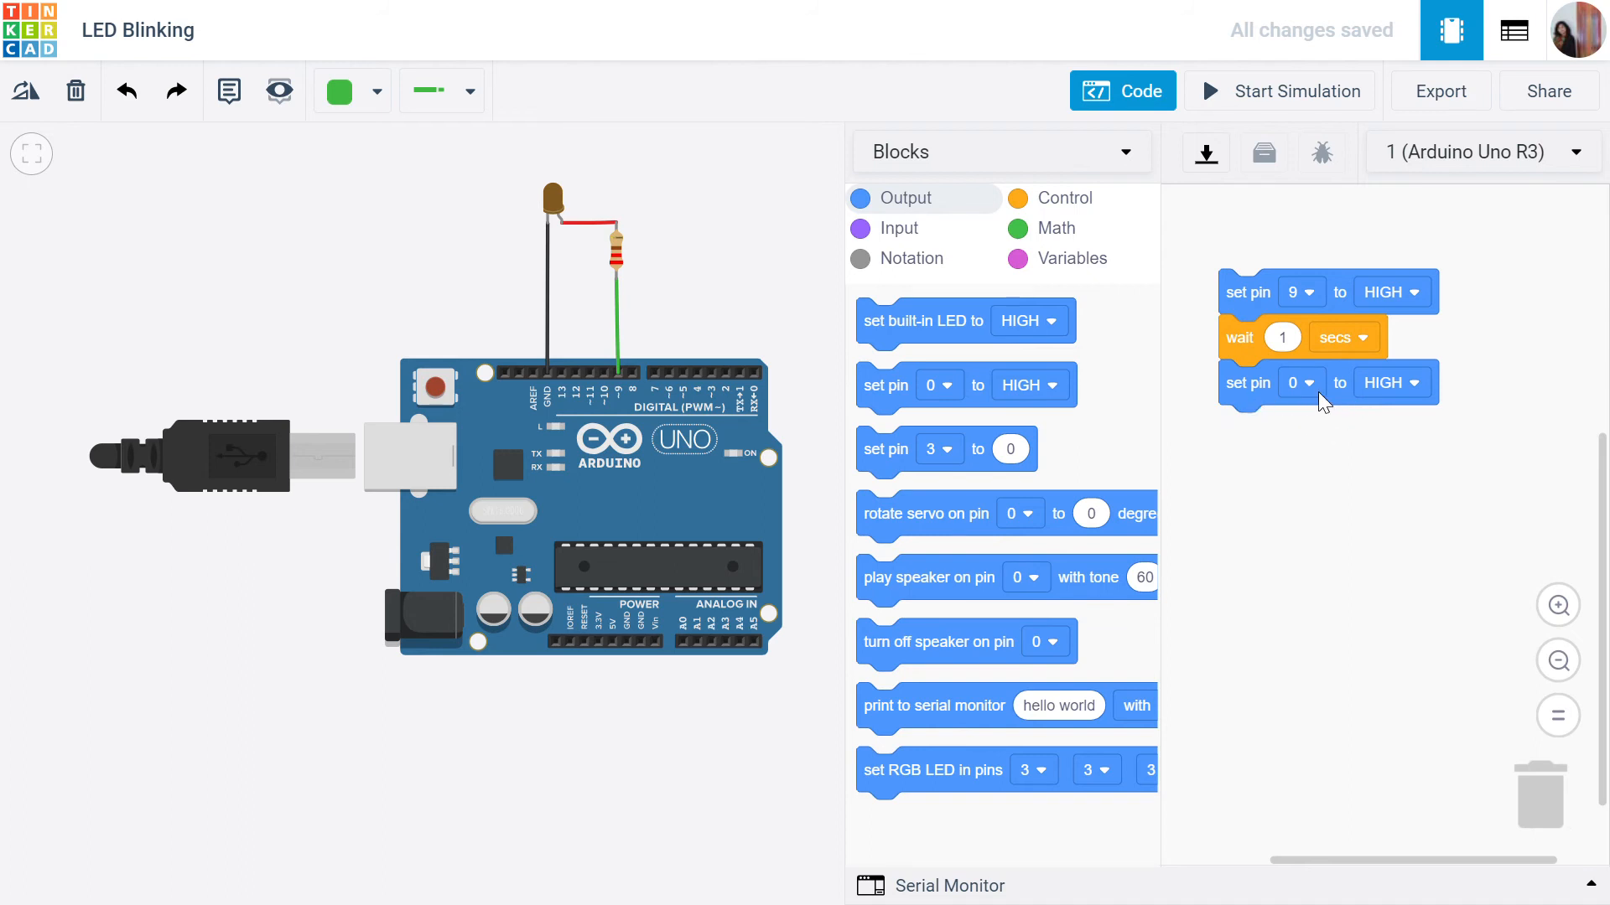
{"action": "left_click", "coordinate": [1306, 382]}
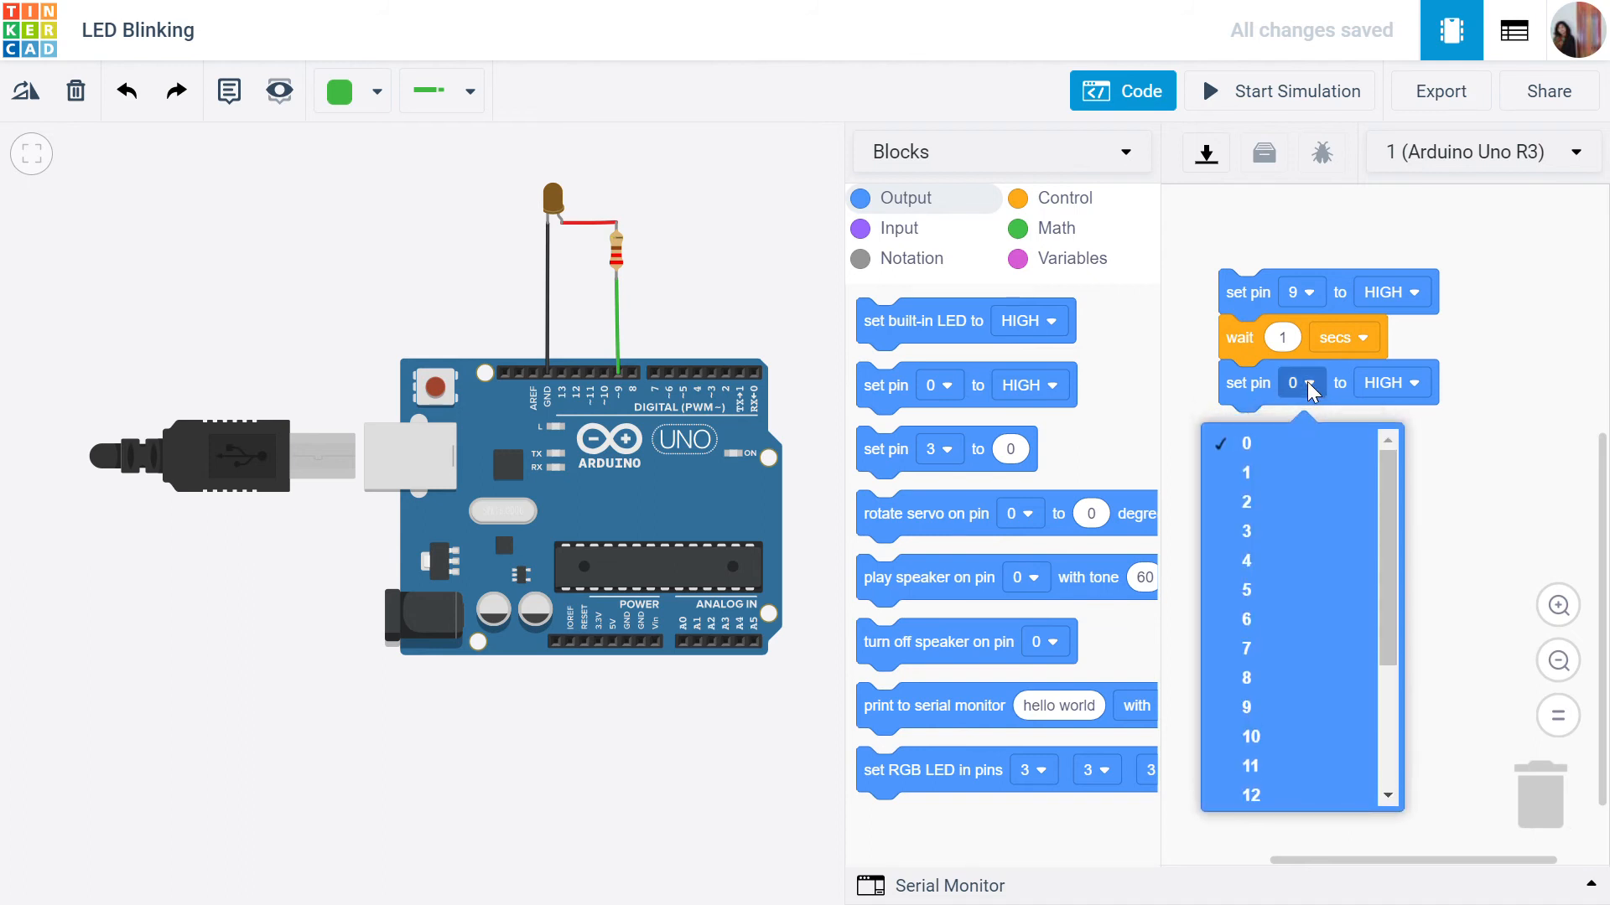
{"action": "left_click", "coordinate": [1264, 706]}
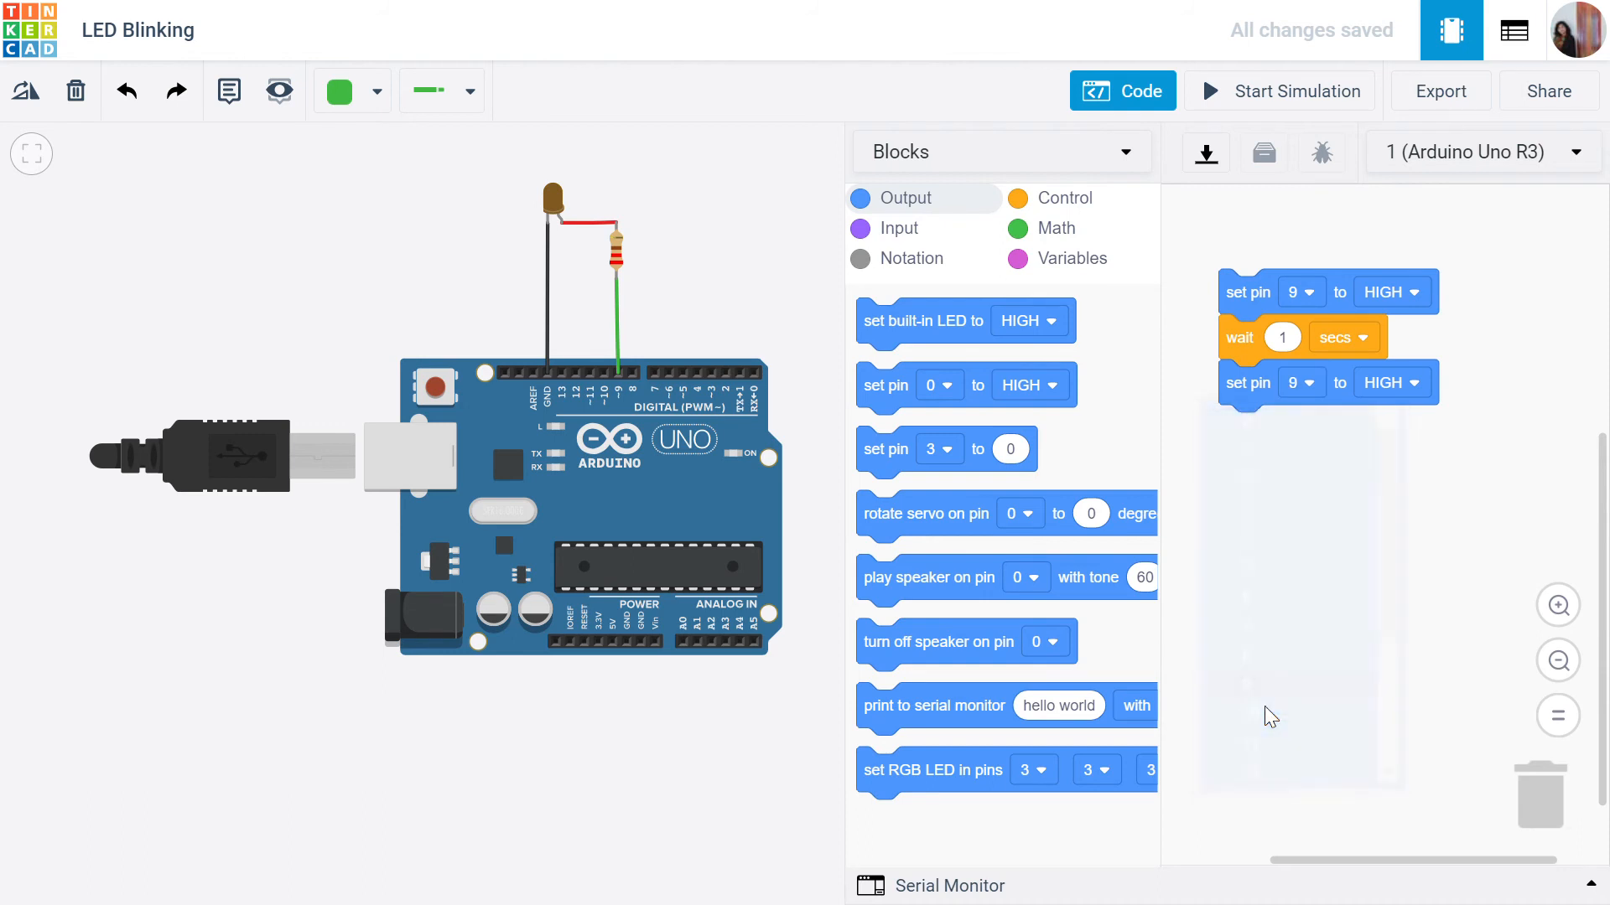
{"action": "left_click", "coordinate": [1414, 394]}
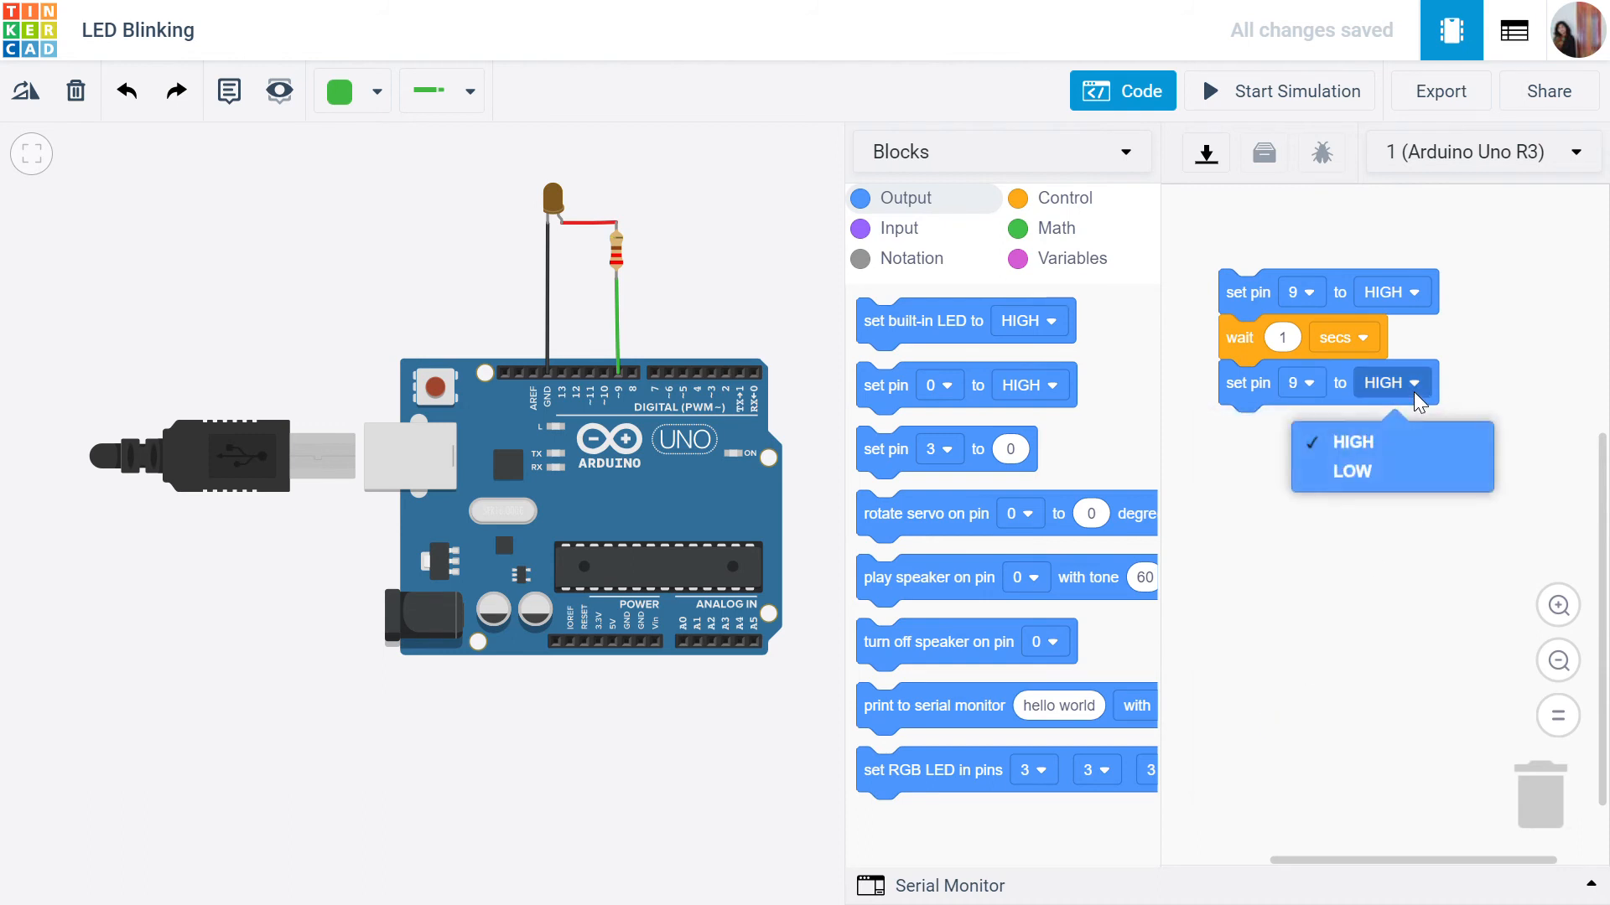
{"action": "left_click", "coordinate": [1358, 471]}
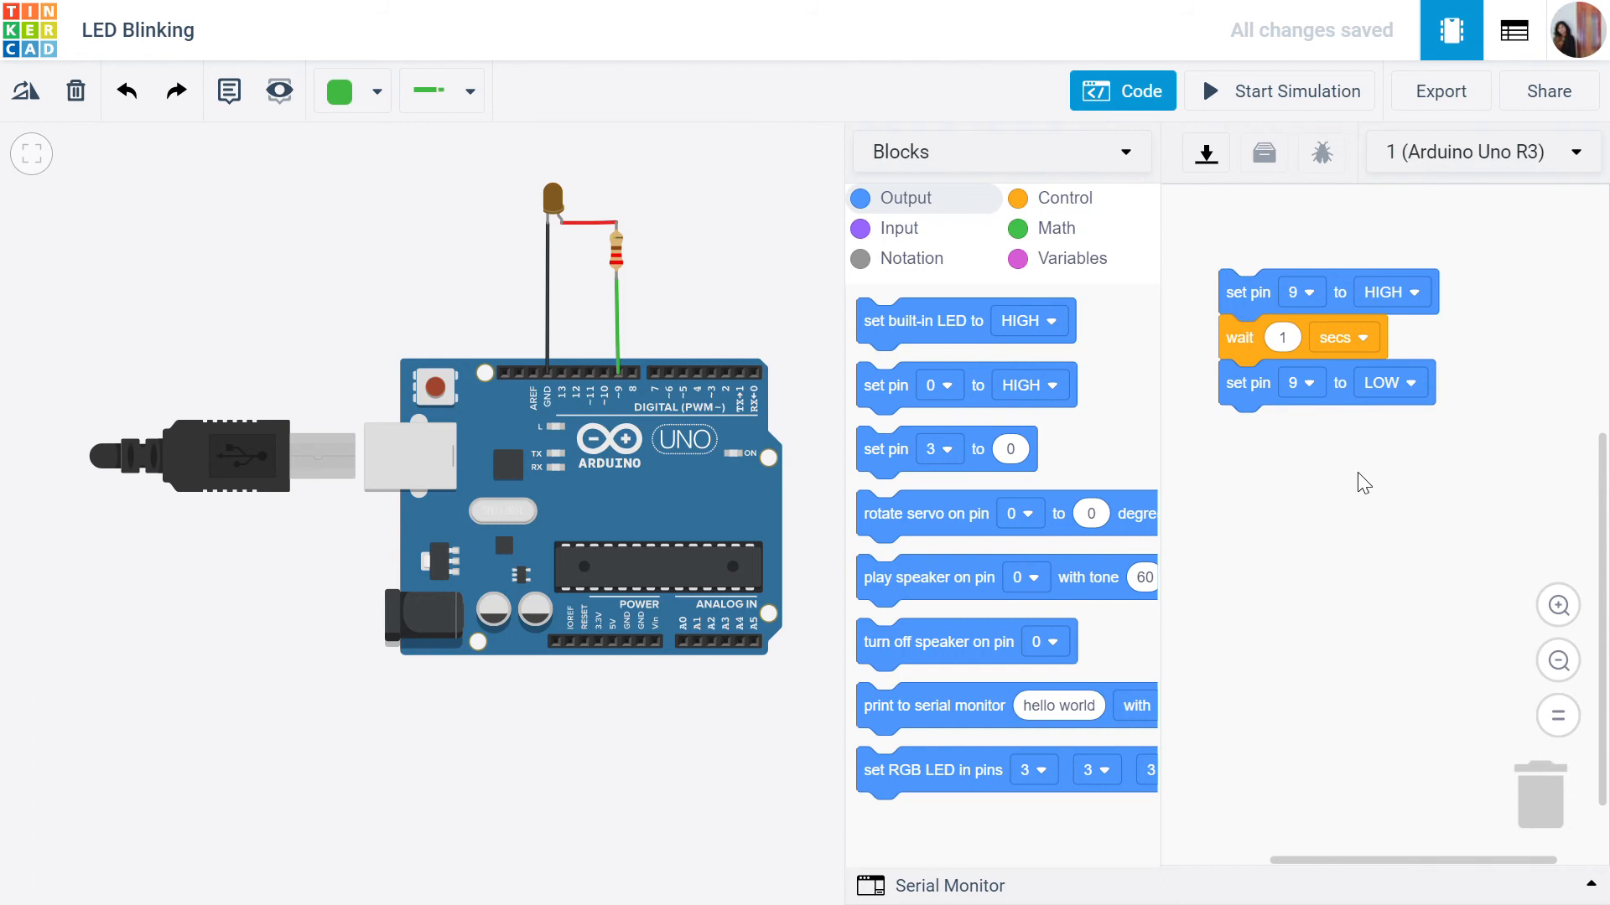
Attach a 1 secs wait block below the set pin 9 LOW block, and test the program by running and stopping the simulation
{"action": "left_click", "coordinate": [1063, 202]}
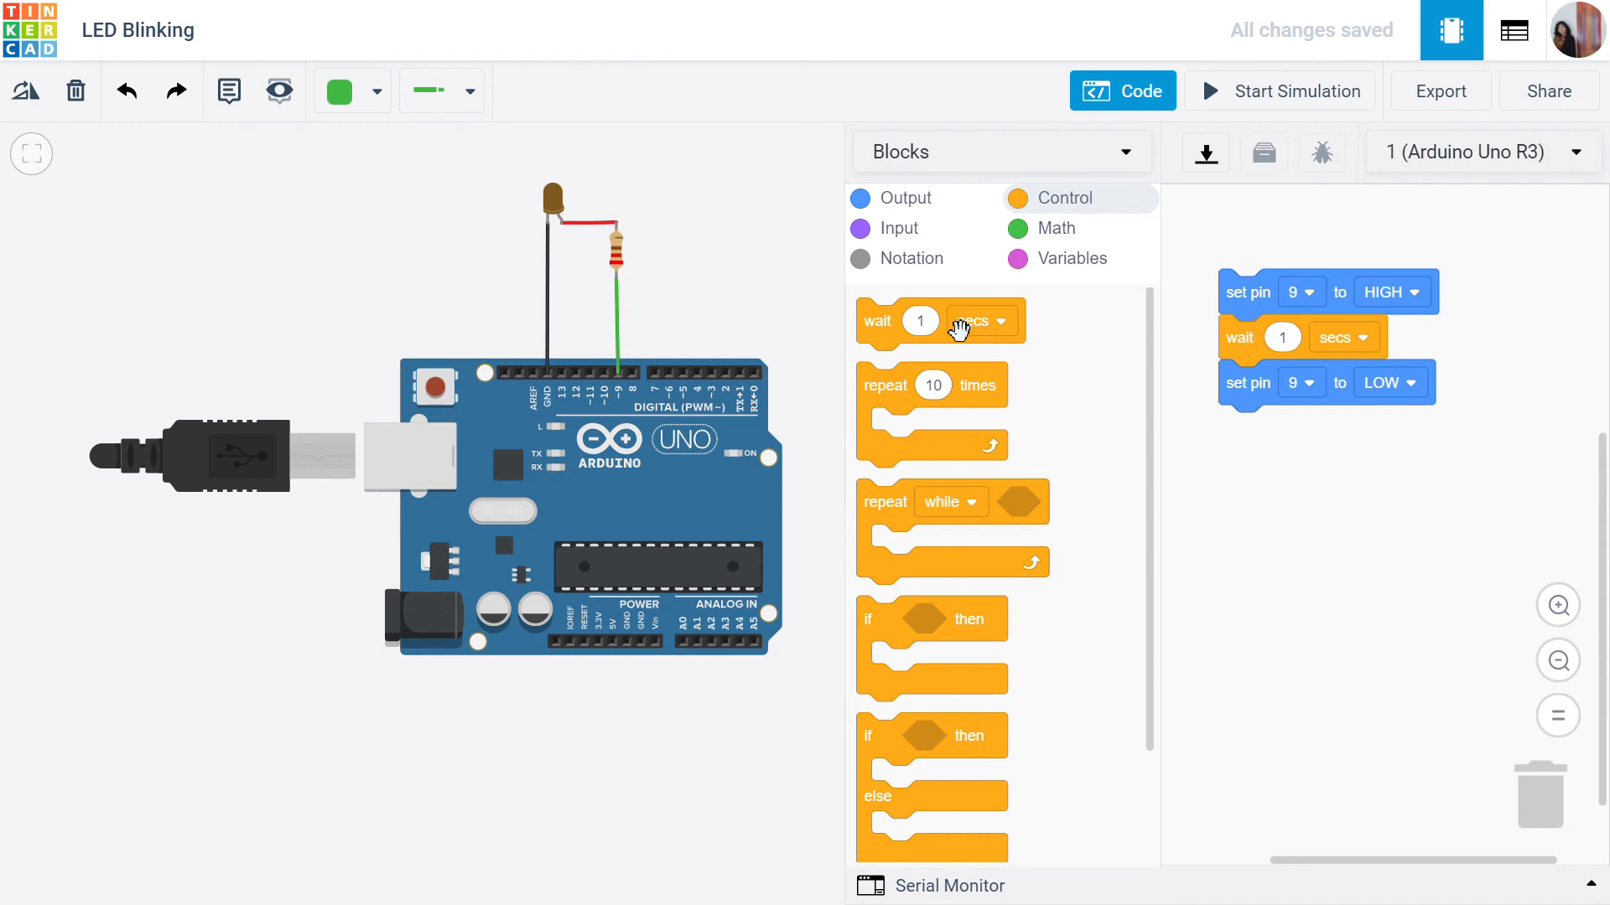
{"action": "left_click_drag", "start_coordinate": [956, 327], "coordinate": [1314, 449]}
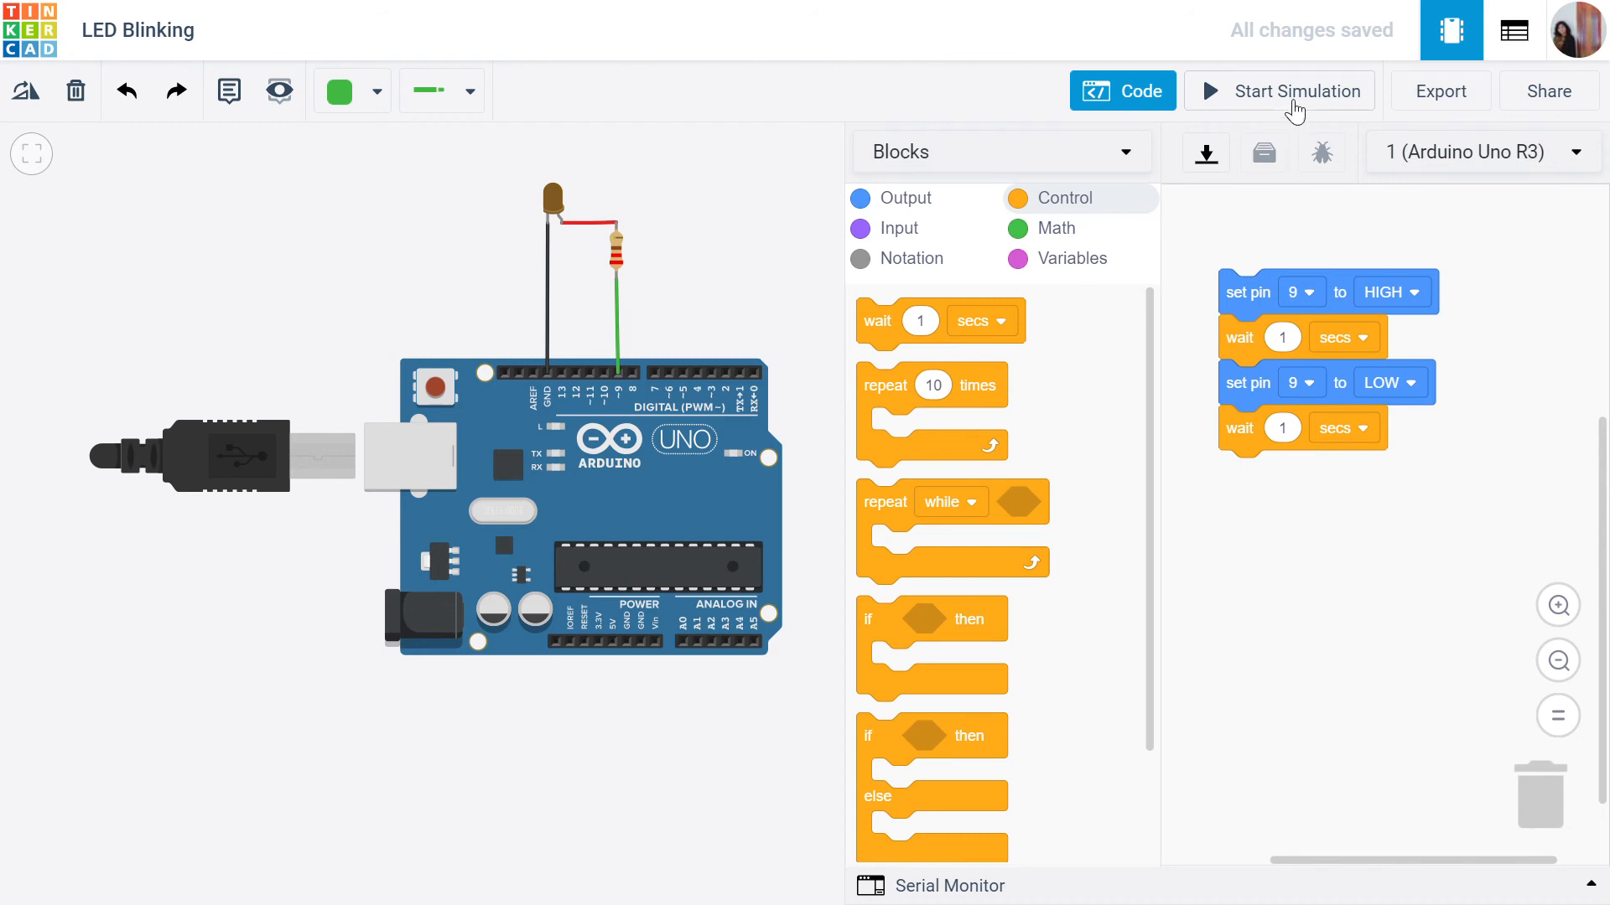
{"action": "left_click", "coordinate": [1295, 99]}
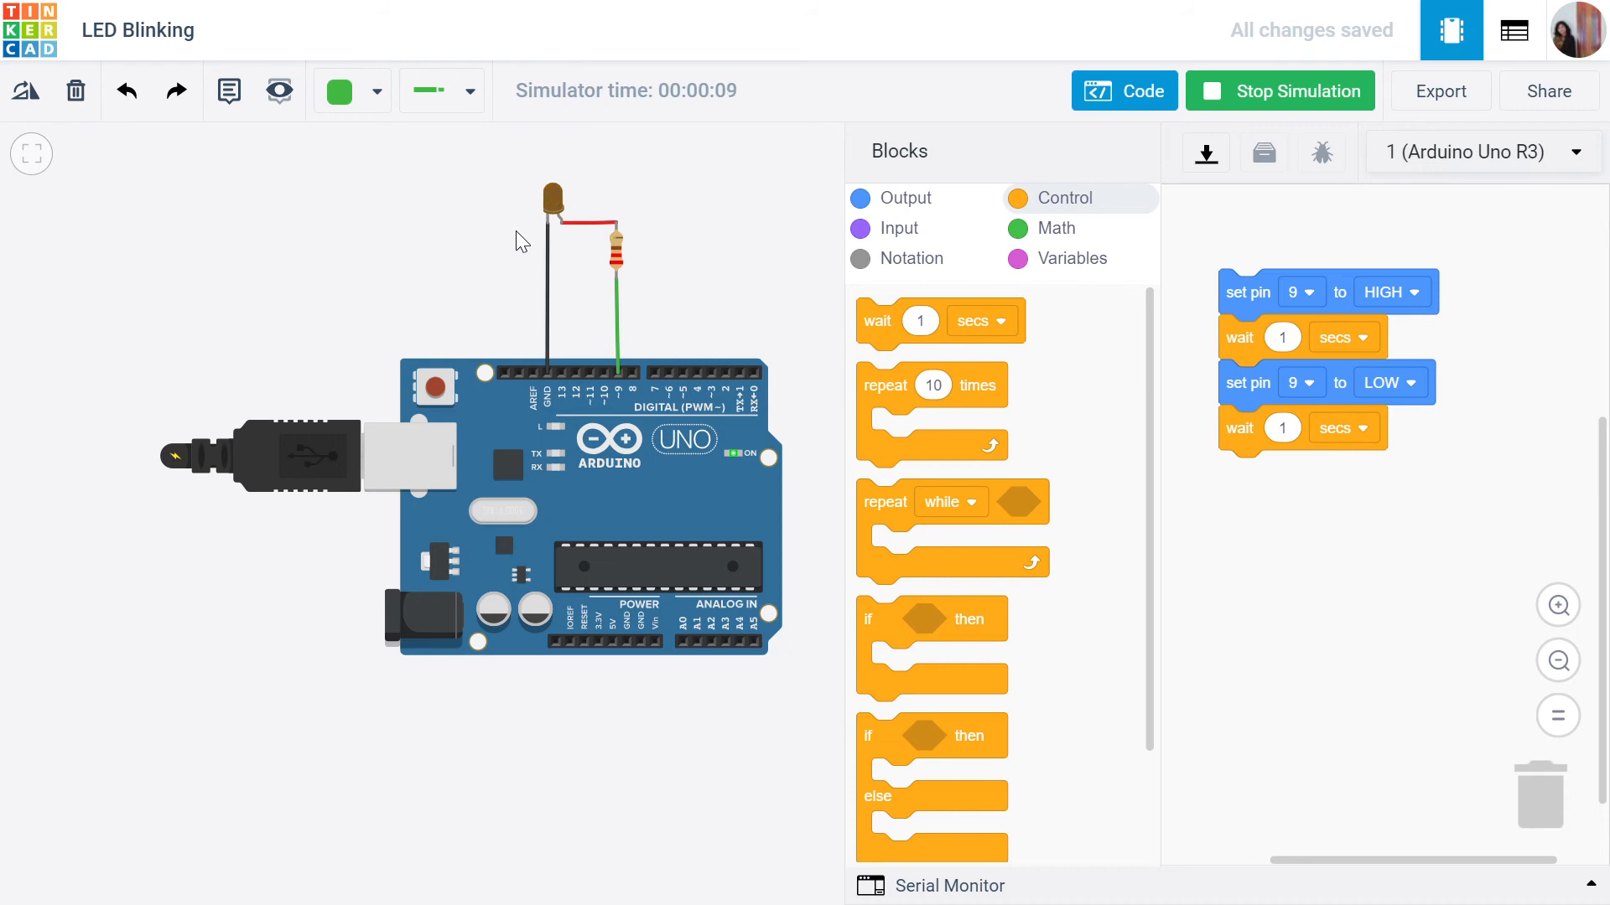
{"action": "left_click", "coordinate": [1318, 100]}
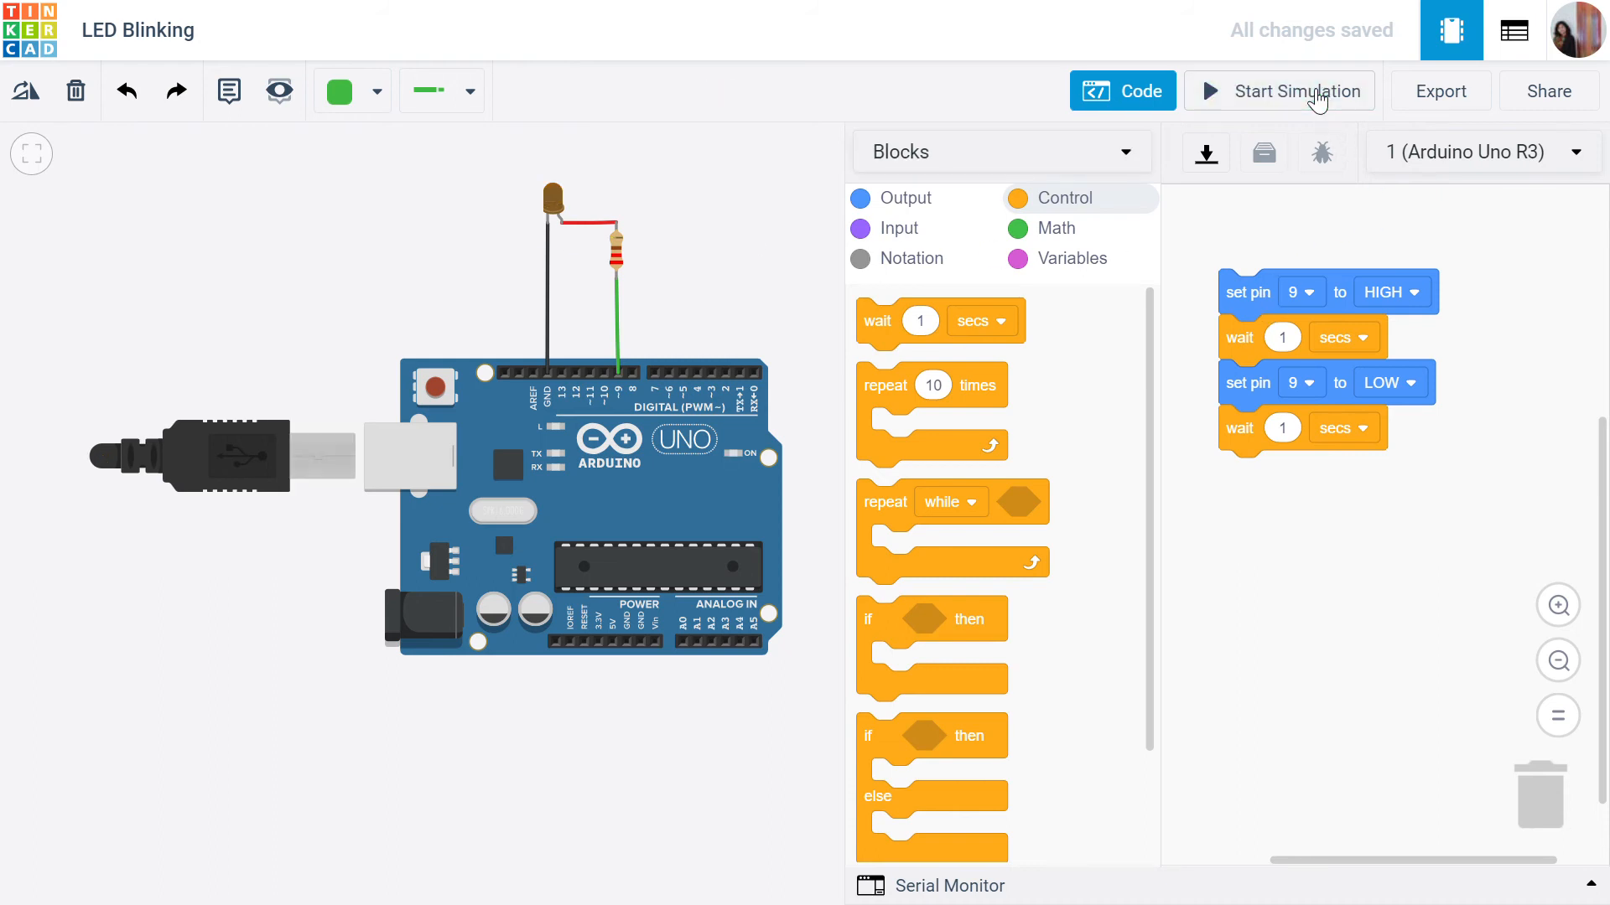
Switch the Arduino's code from Blocks to Text mode and start the simulation
{"action": "left_click", "coordinate": [1144, 102]}
{"action": "left_click", "coordinate": [1143, 99]}
{"action": "left_click", "coordinate": [963, 155]}
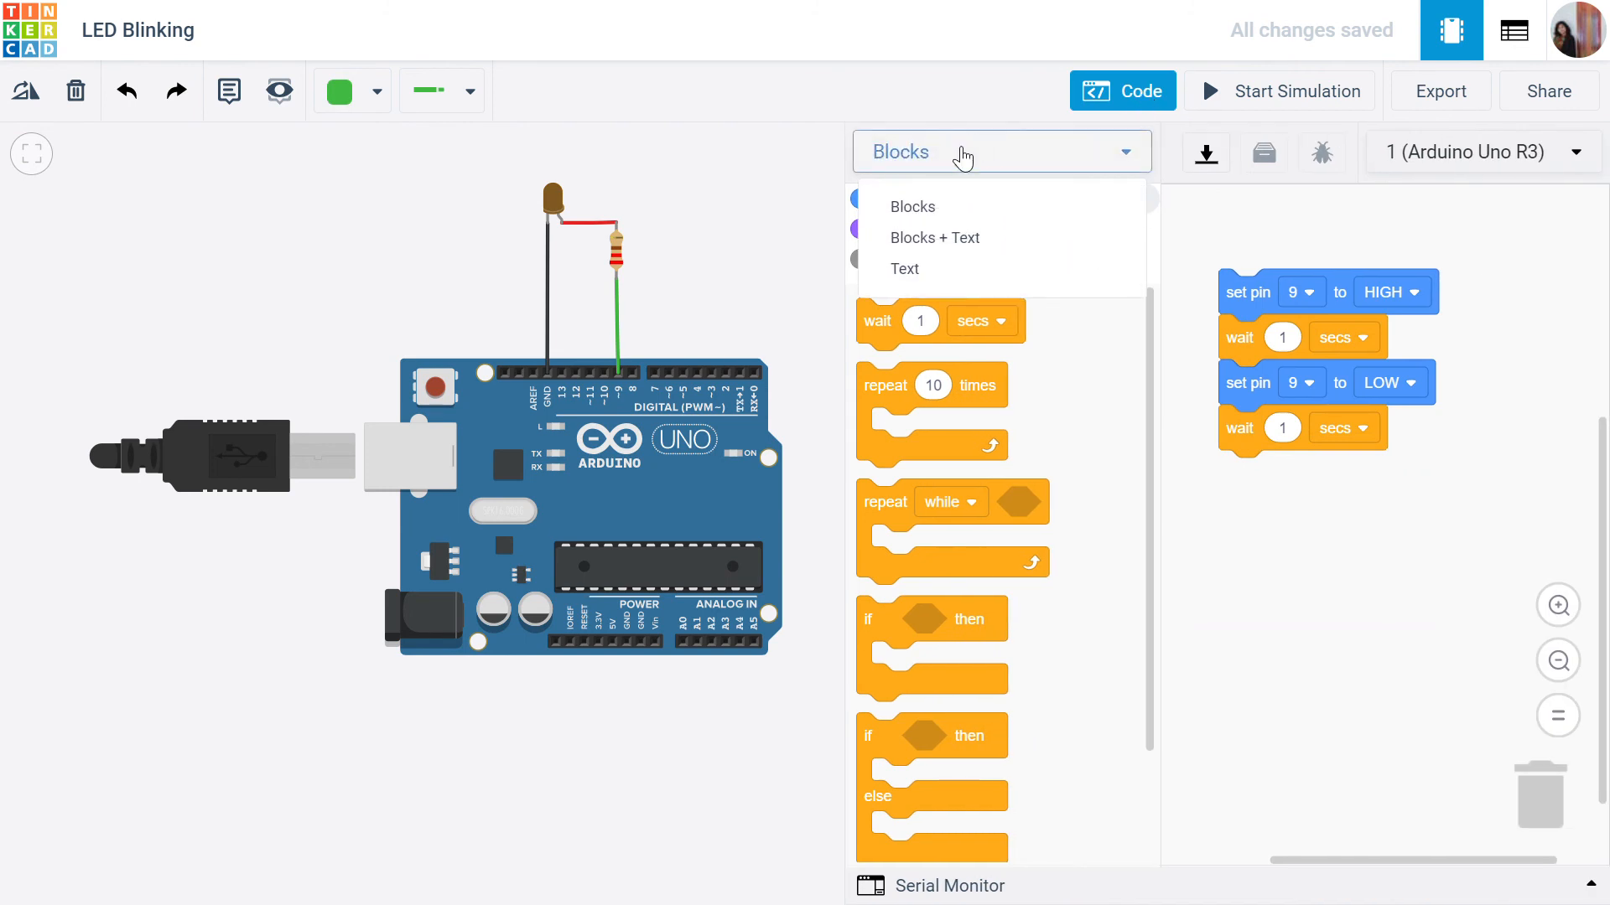
{"action": "left_click", "coordinate": [920, 274]}
{"action": "left_click", "coordinate": [922, 277]}
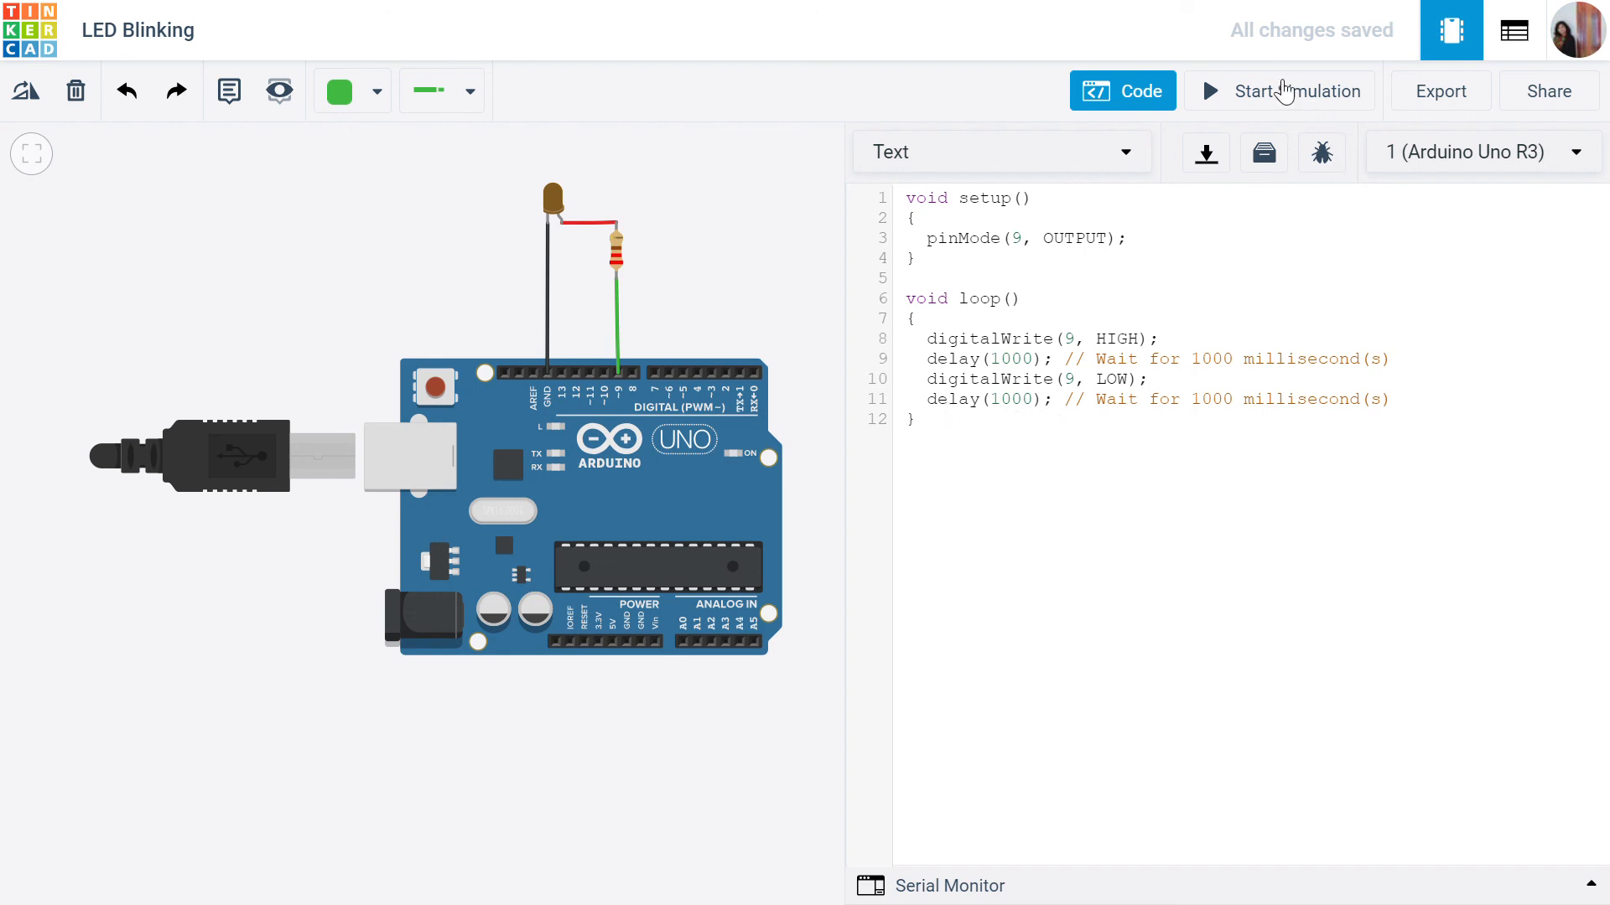
{"action": "left_click", "coordinate": [1284, 92]}
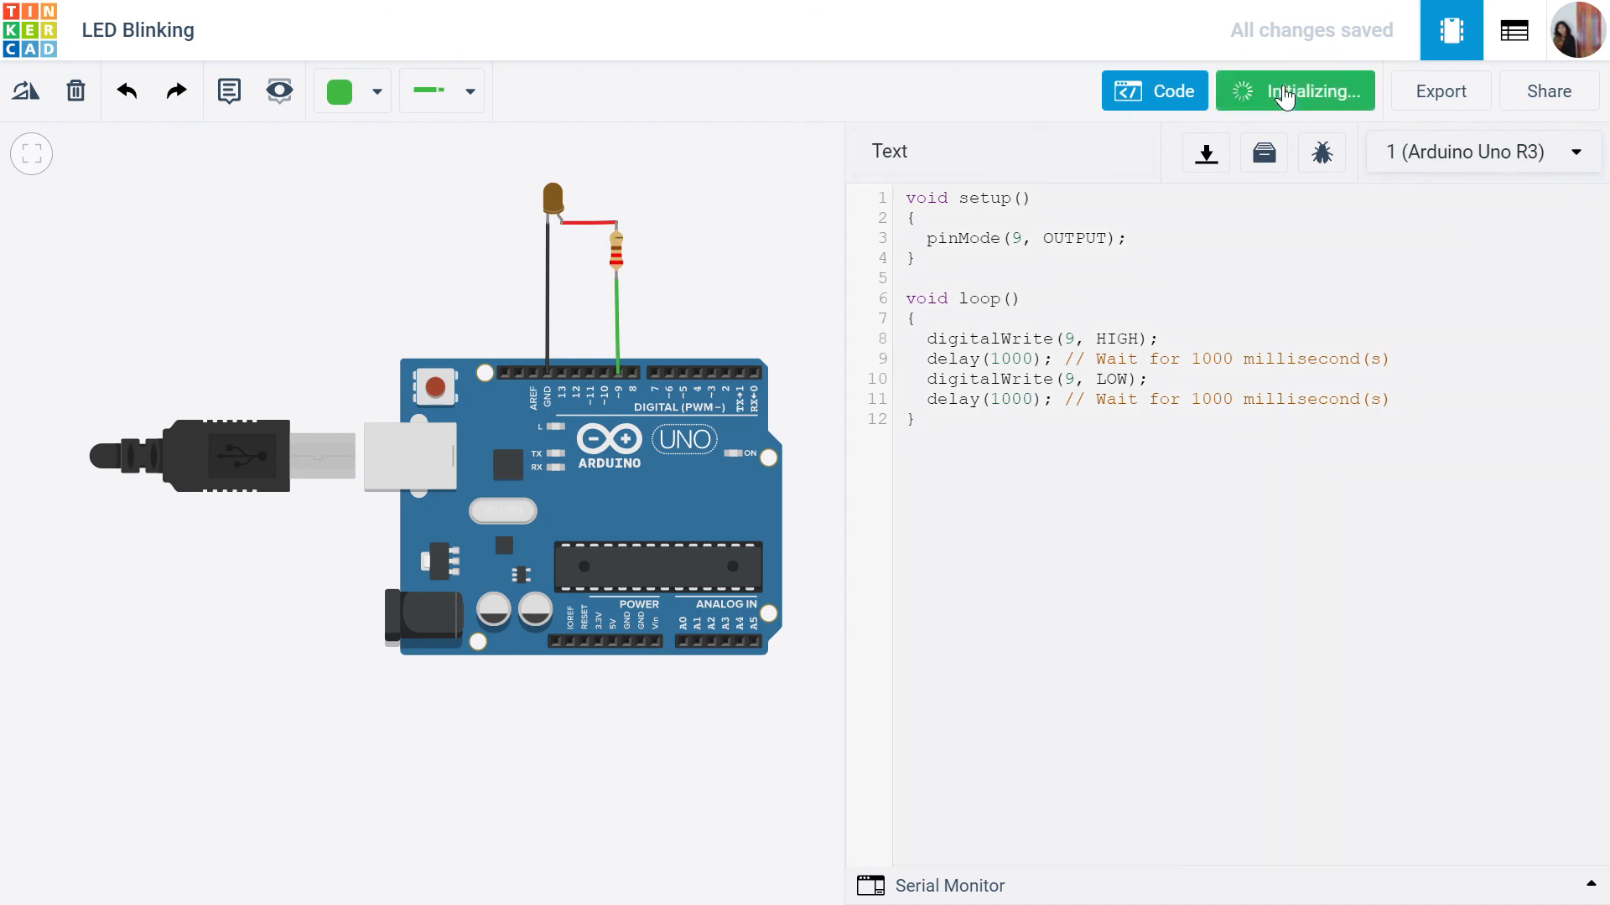